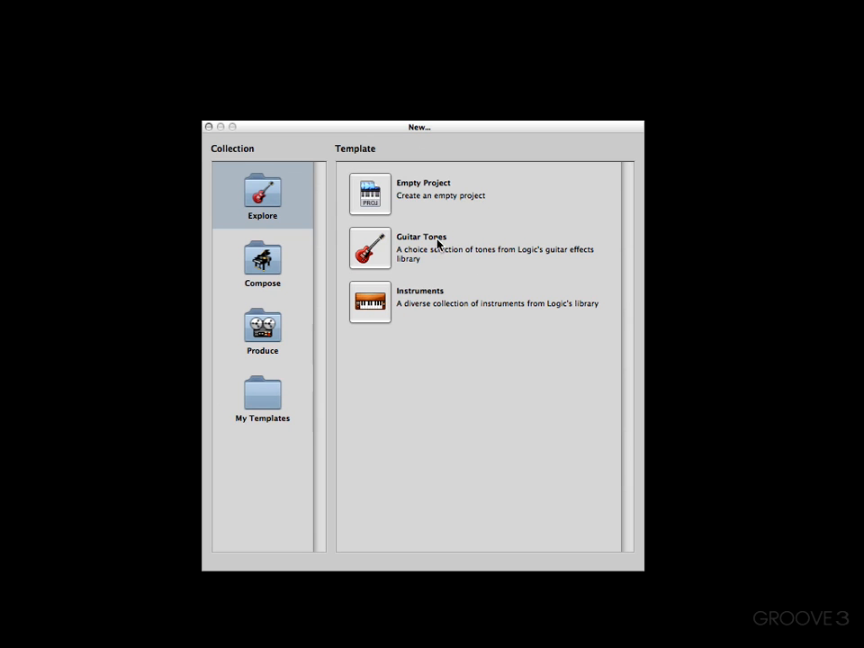
Create an empty project containing one software instrument track routed to Output 1-2.
{"action": "double_click", "coordinate": [379, 207]}
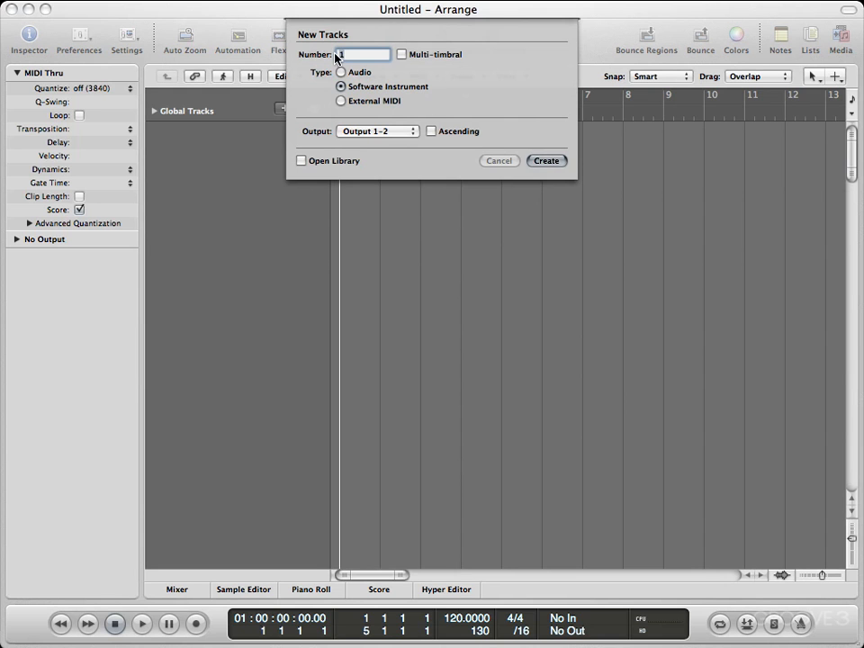
{"action": "left_click", "coordinate": [545, 161]}
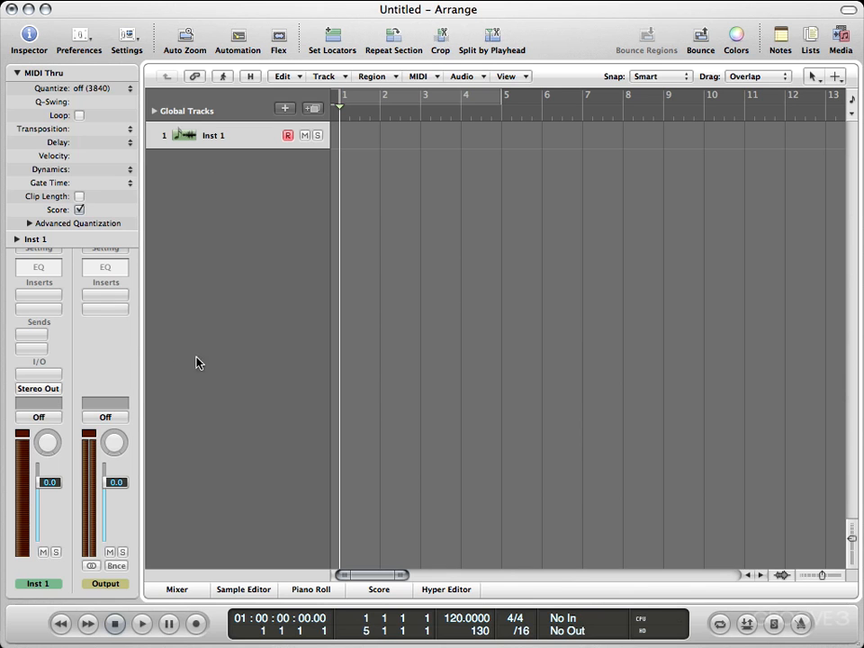
{"action": "left_click", "coordinate": [31, 376]}
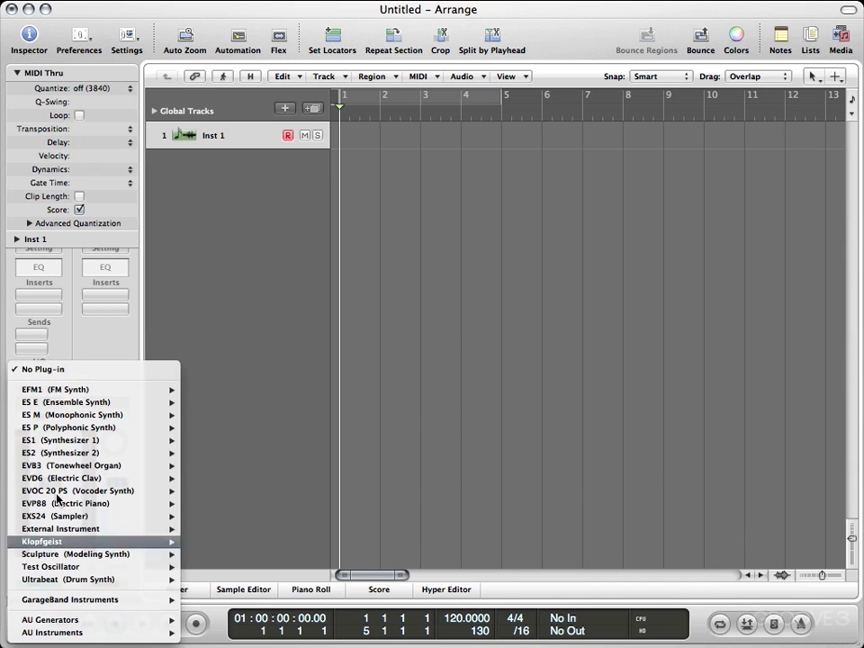
{"action": "left_click", "coordinate": [106, 349]}
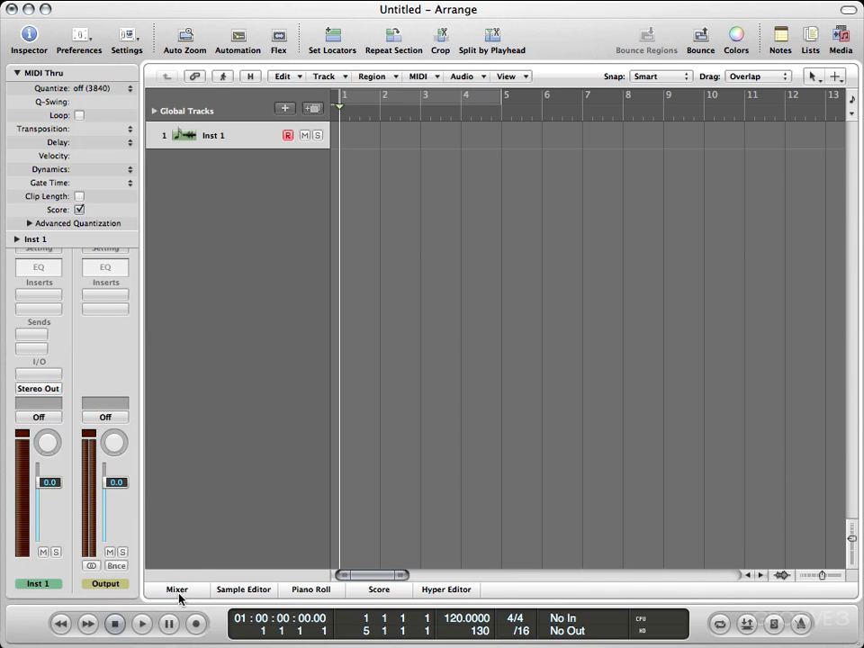
{"action": "left_click", "coordinate": [178, 591]}
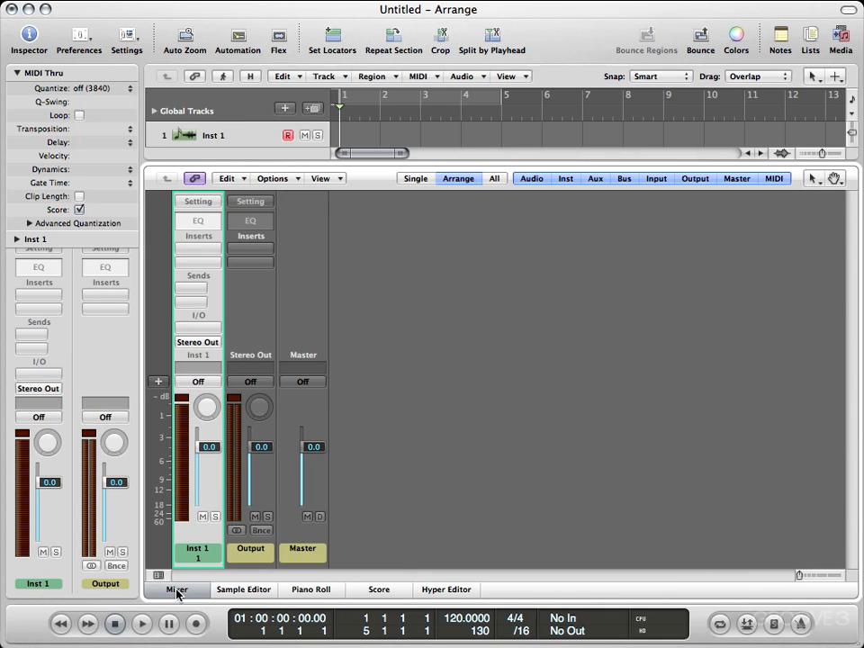
{"action": "left_click", "coordinate": [177, 590]}
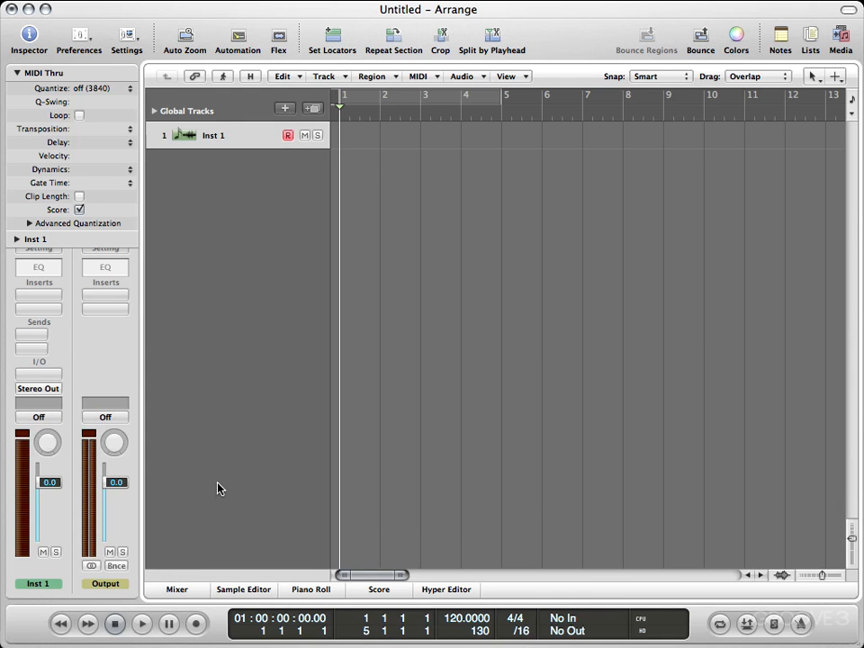
Open the full mixer window and load the stereo version of Toontrack's Superior Drummer on the Inst 1 channel.
{"action": "key", "text": "super+2"}
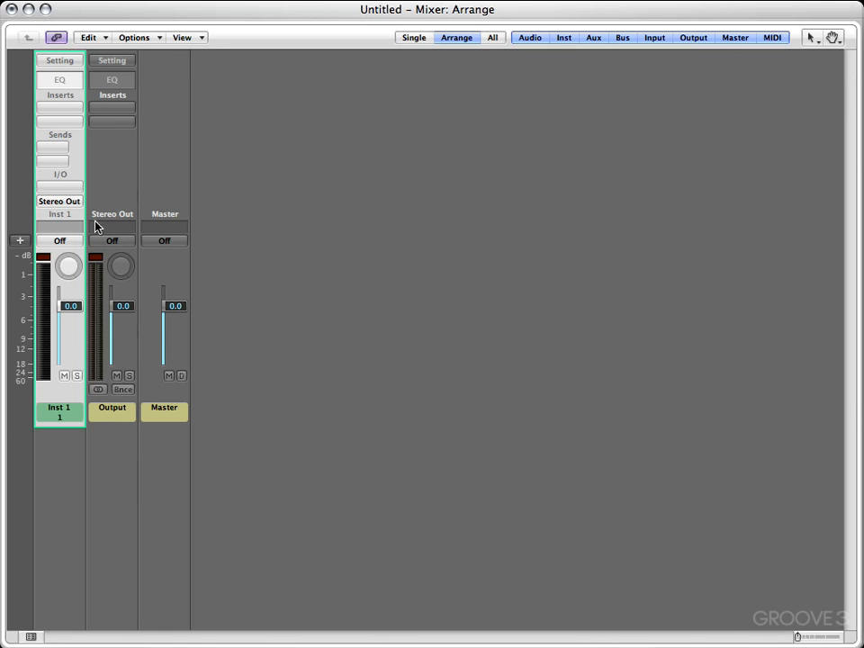
{"action": "left_click", "coordinate": [54, 187]}
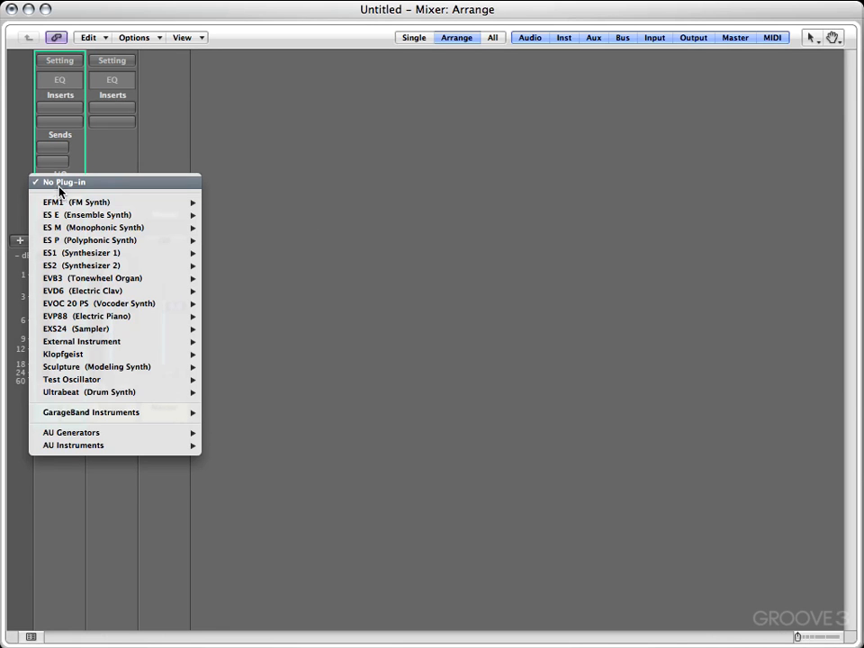
{"action": "mouse_move", "coordinate": [72, 218]}
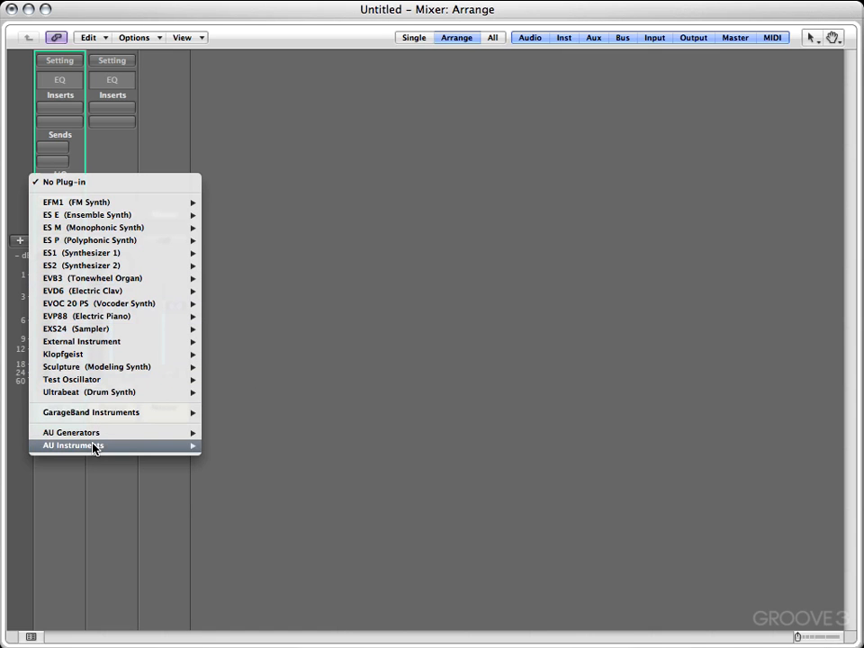
{"action": "mouse_move", "coordinate": [94, 447]}
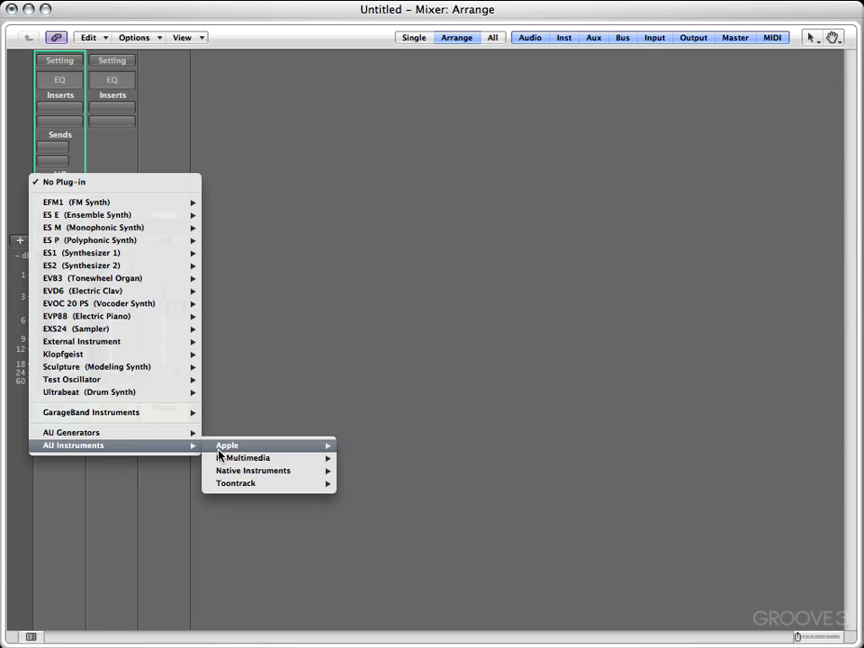
{"action": "mouse_move", "coordinate": [245, 475]}
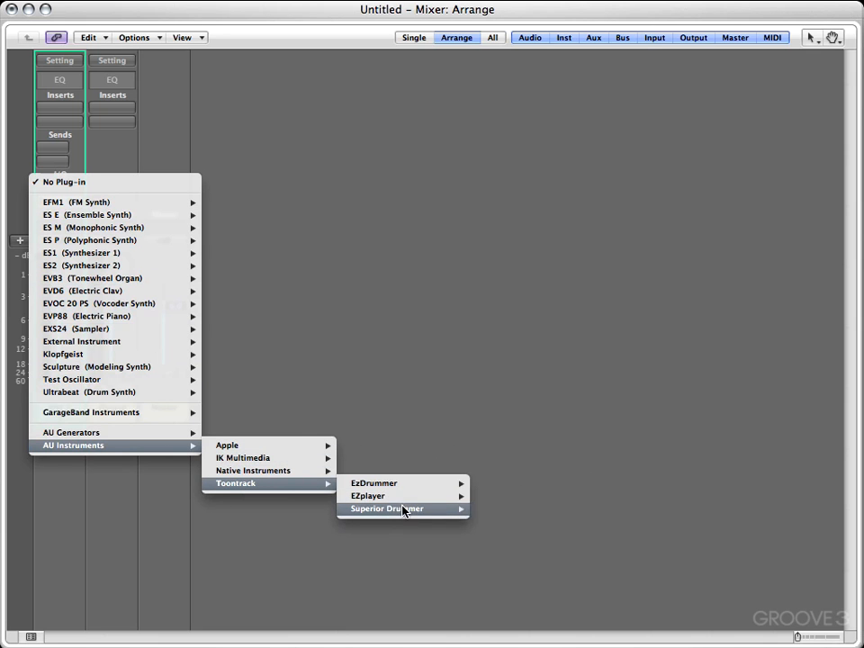
{"action": "mouse_move", "coordinate": [404, 512]}
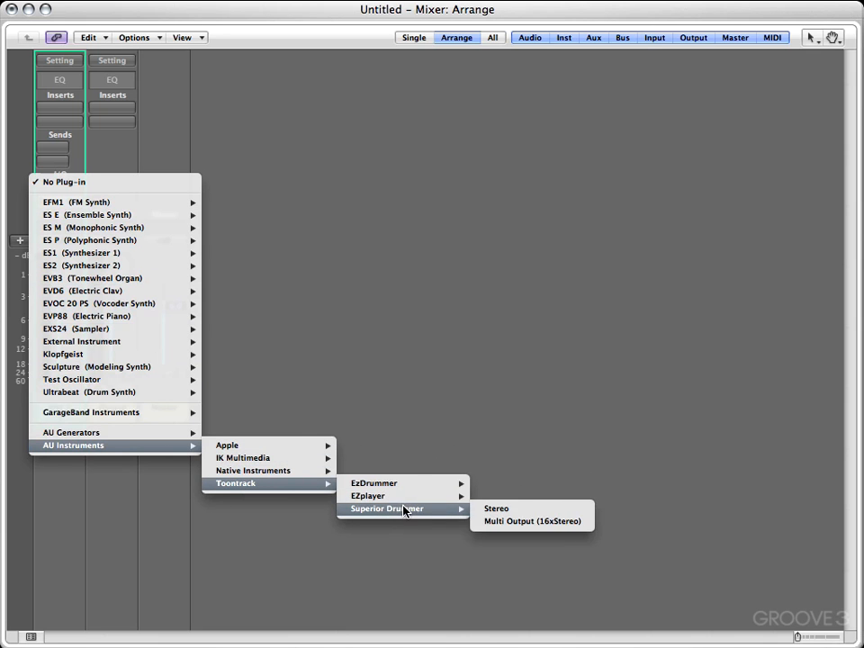
{"action": "left_click", "coordinate": [510, 515]}
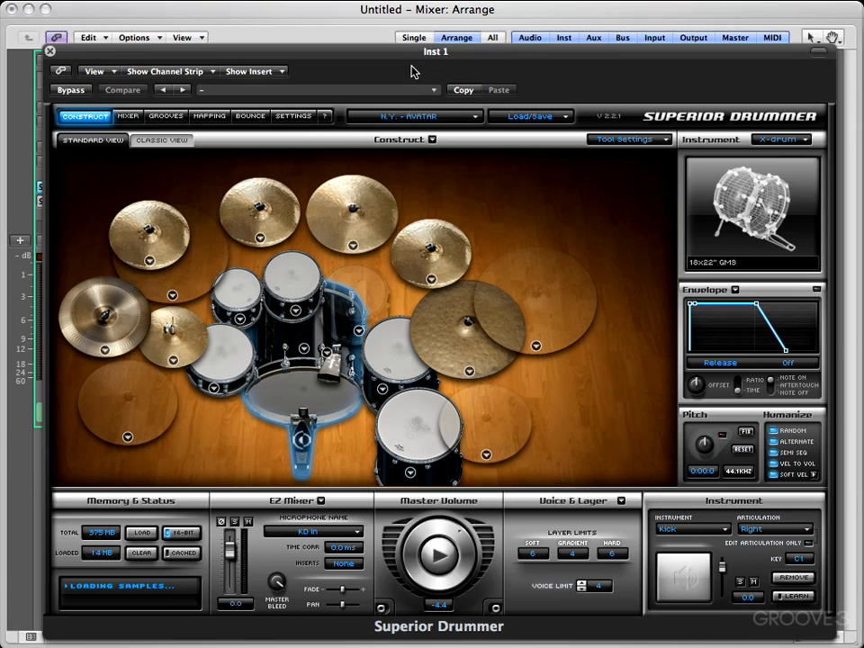
{"action": "left_click_drag", "start_coordinate": [427, 48], "coordinate": [407, 15]}
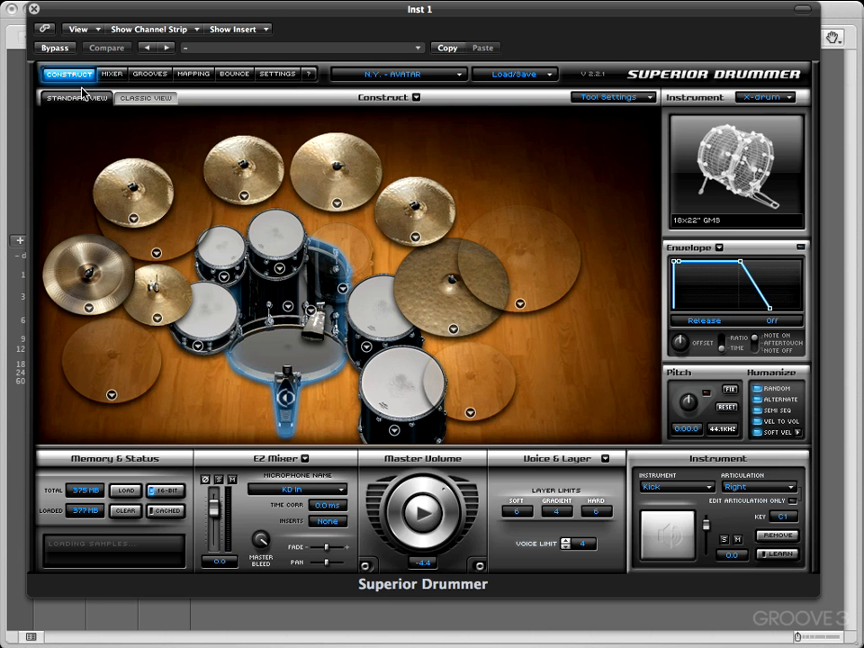
{"action": "left_click", "coordinate": [33, 9]}
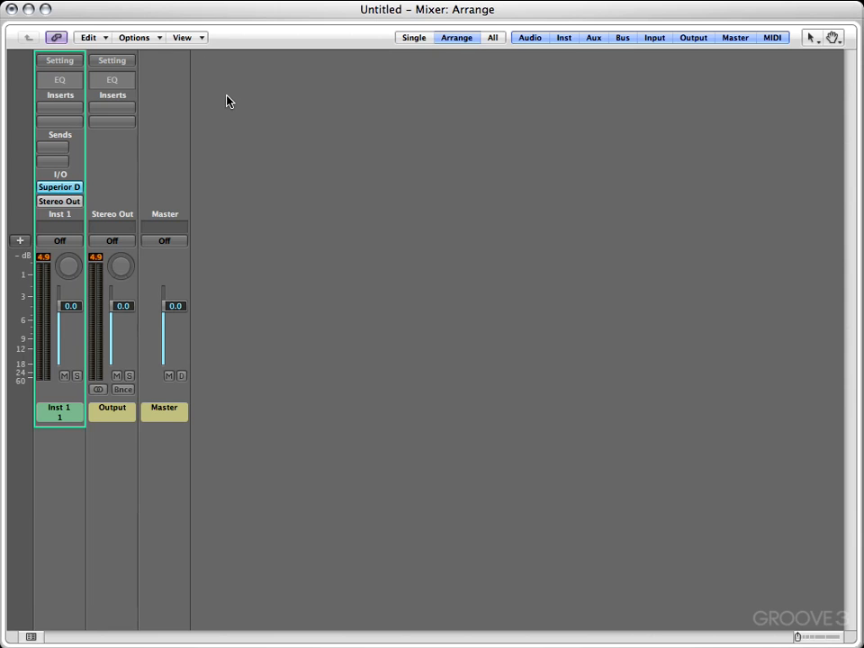
Replace the stereo Superior Drummer on the Inst 1 channel with its Multi Output (16xStereo) version.
{"action": "key", "text": "1"}
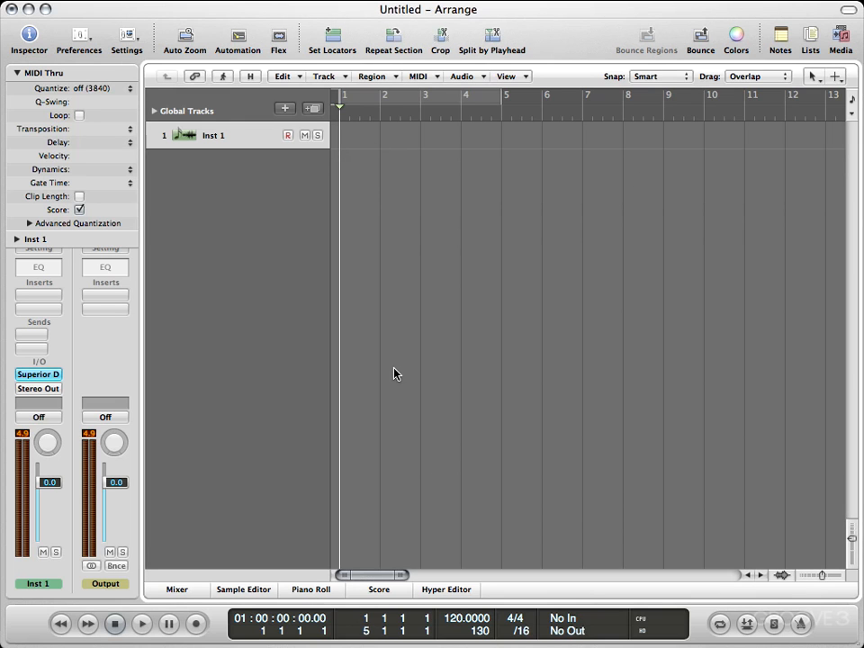
{"action": "key", "text": "2"}
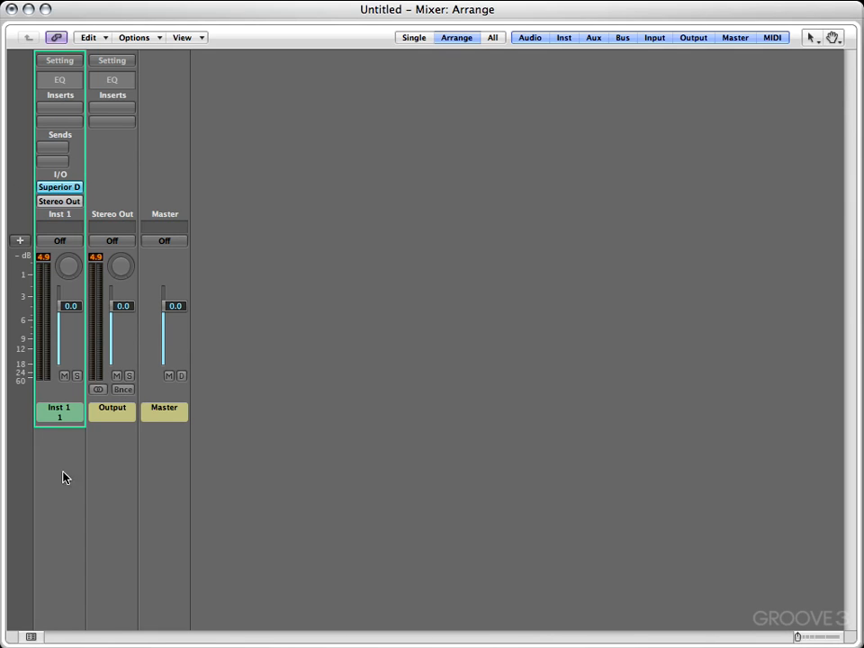
{"action": "left_click", "coordinate": [60, 416]}
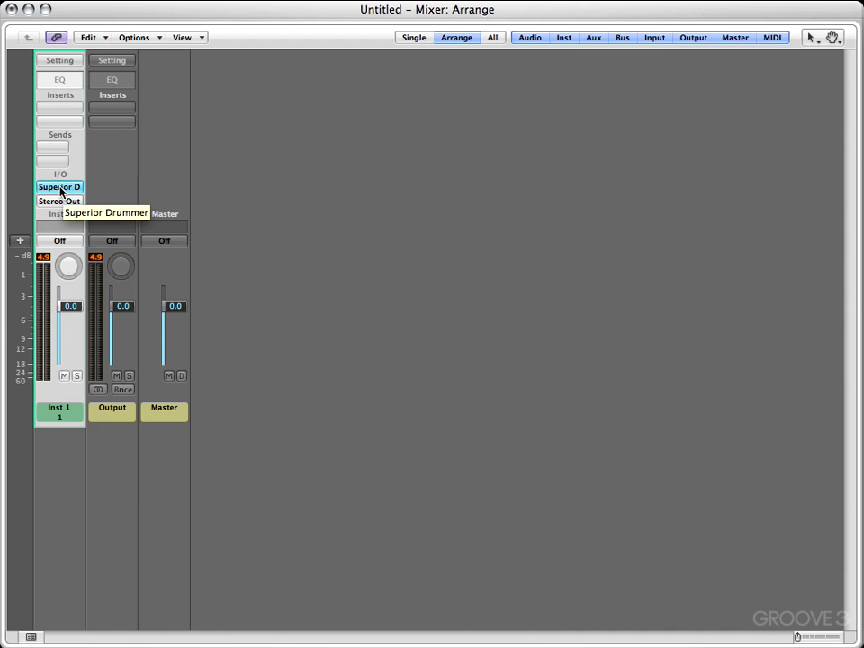
{"action": "left_click", "coordinate": [60, 190]}
{"action": "mouse_move", "coordinate": [67, 193]}
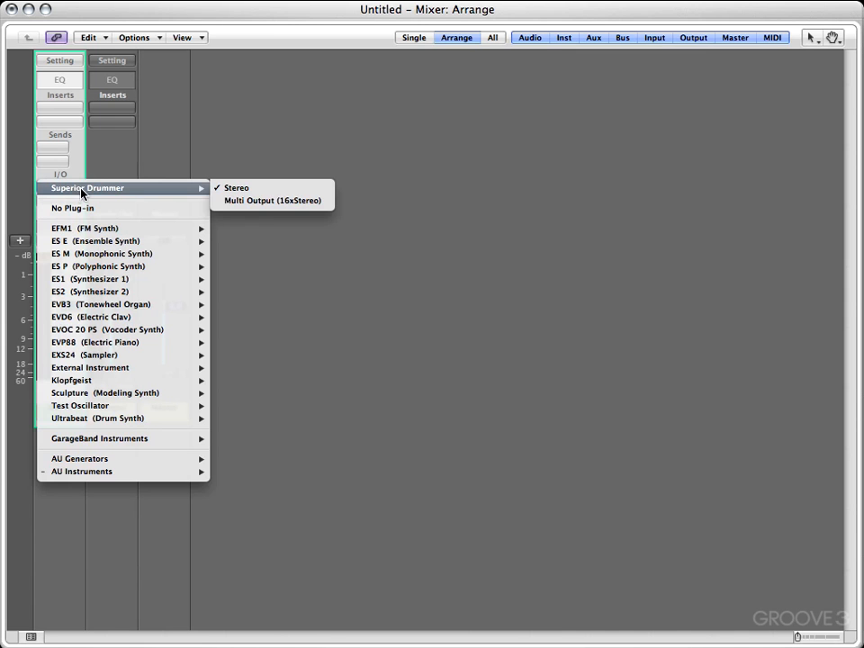
{"action": "left_click", "coordinate": [244, 202]}
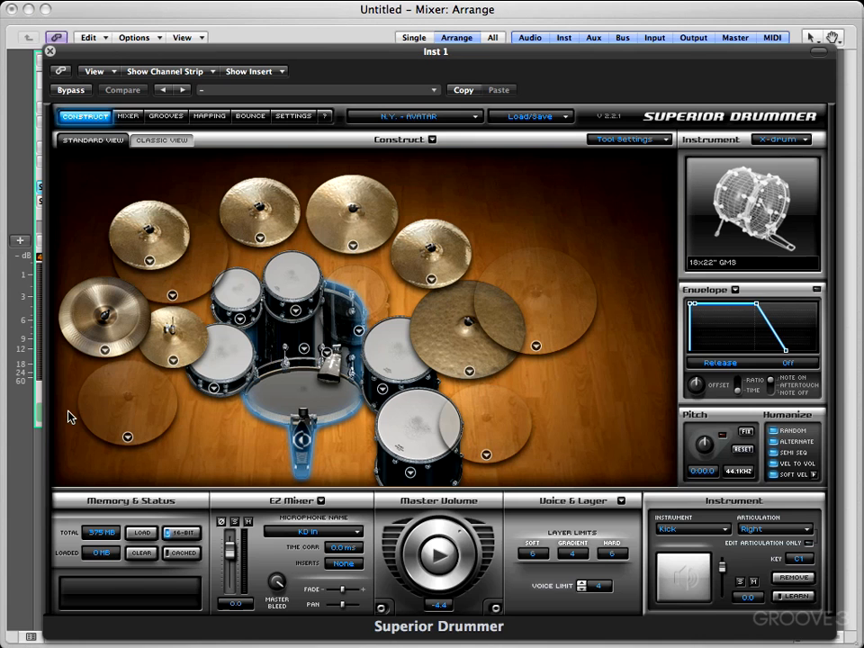
{"action": "left_click_drag", "start_coordinate": [332, 54], "coordinate": [320, 13]}
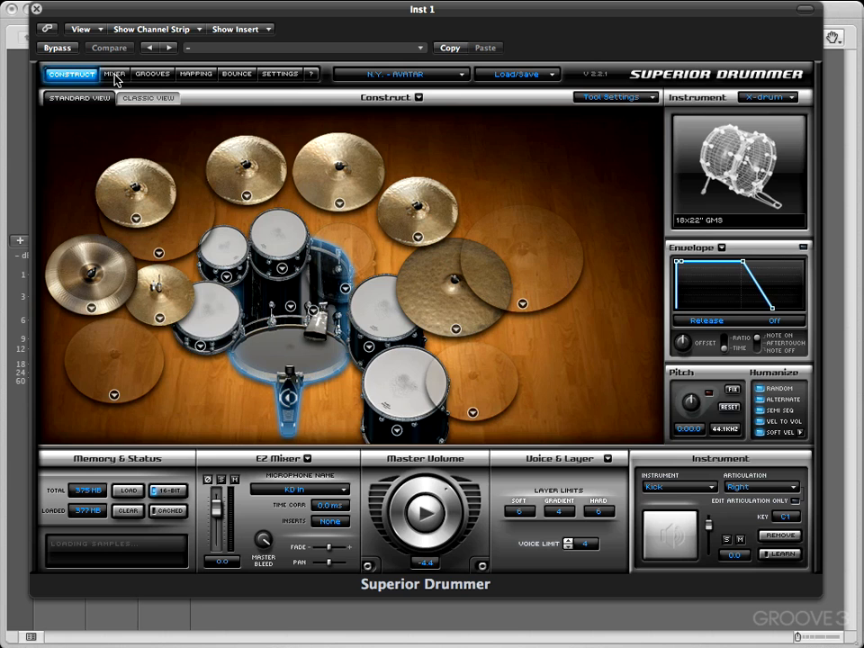
Show Superior Drummer's internal mixer and look through its microphone and bus channels.
{"action": "left_click", "coordinate": [115, 75]}
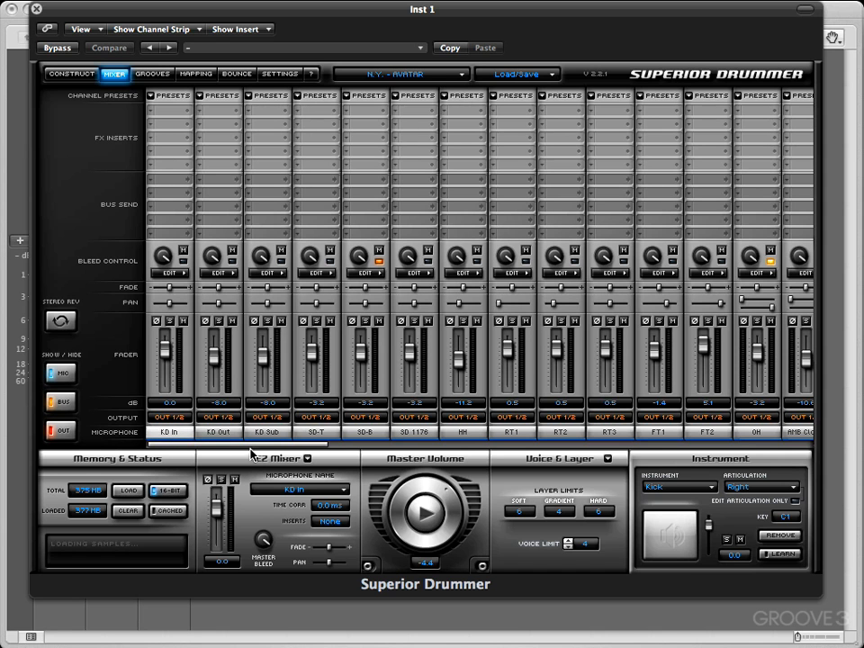
{"action": "left_click_drag", "start_coordinate": [250, 451], "coordinate": [383, 448]}
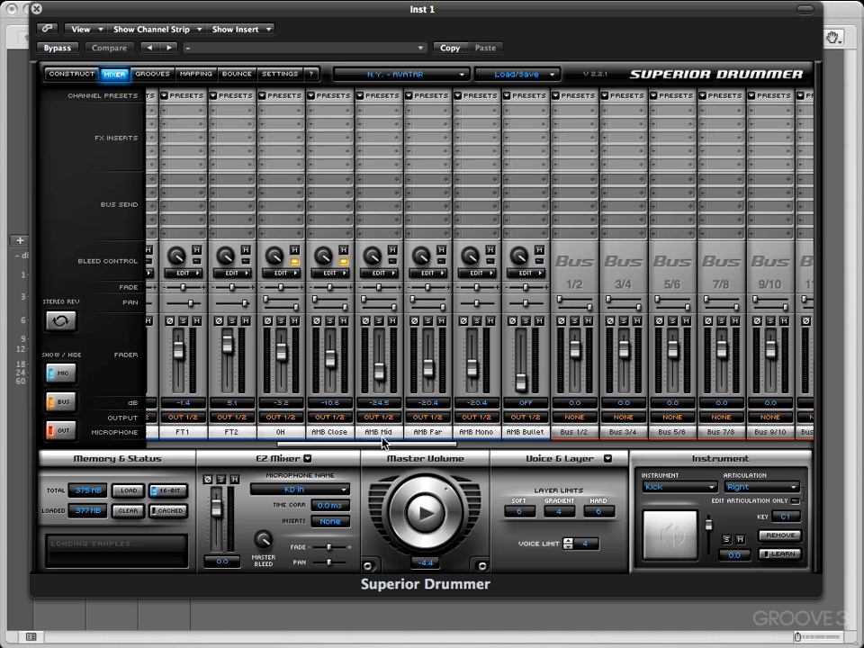
{"action": "left_click_drag", "start_coordinate": [383, 448], "coordinate": [180, 448]}
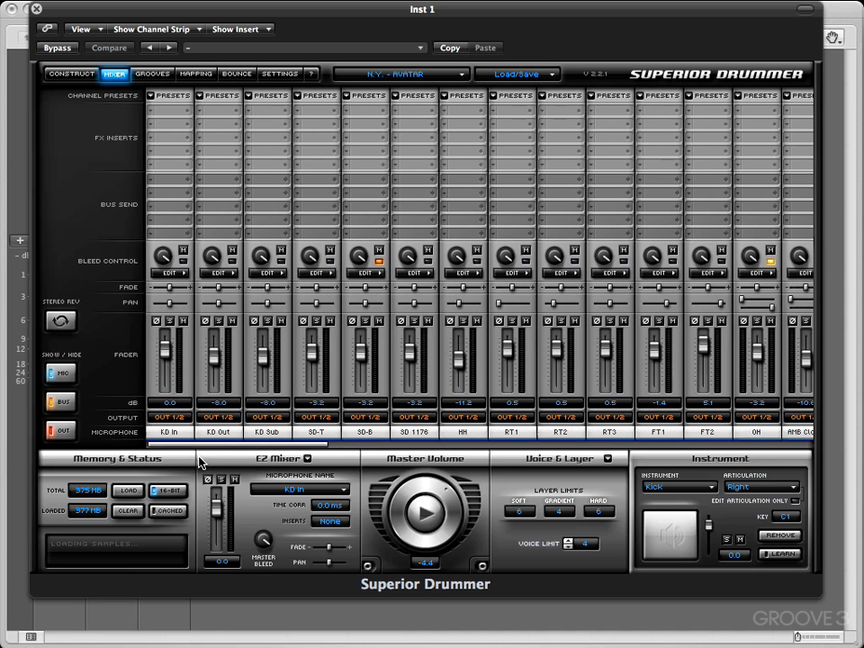
Apply the Multichannel output preset to Superior Drummer's mixer and review the outputs assigned to its channels.
{"action": "left_click", "coordinate": [170, 418]}
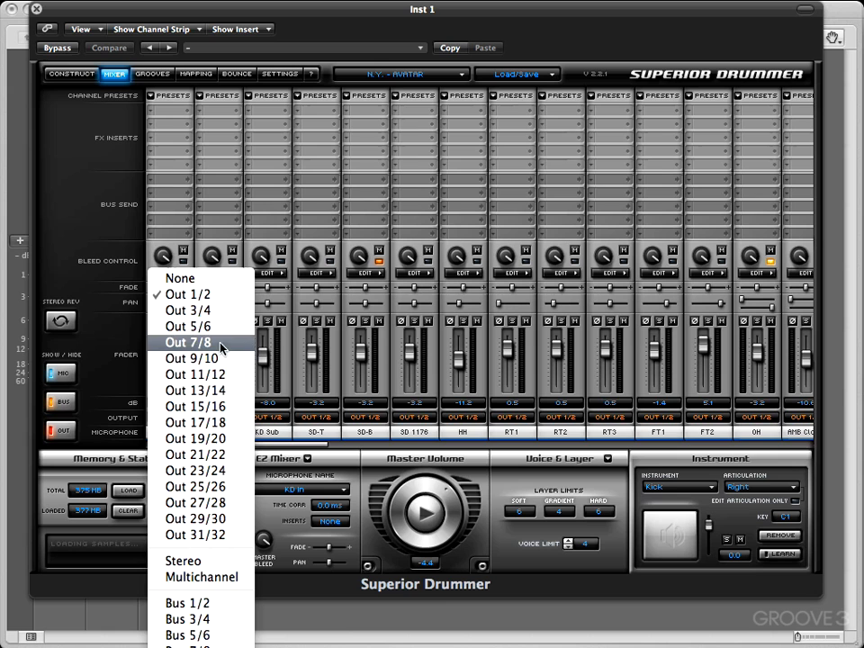
{"action": "left_click", "coordinate": [191, 582]}
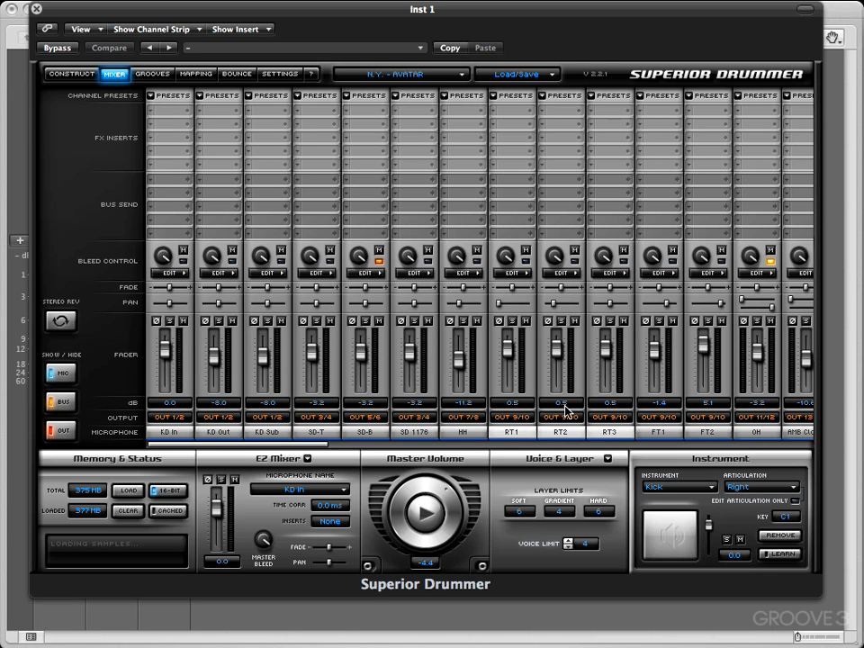
{"action": "left_click_drag", "start_coordinate": [321, 450], "coordinate": [286, 458]}
{"action": "left_click_drag", "start_coordinate": [220, 448], "coordinate": [380, 457]}
{"action": "left_click_drag", "start_coordinate": [453, 448], "coordinate": [261, 450]}
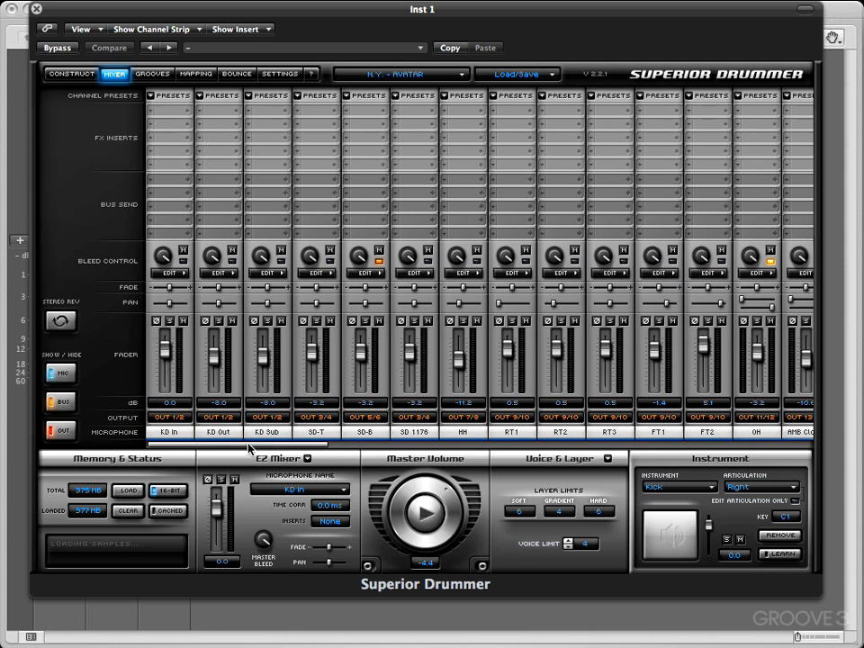
Reset the outputs of Superior Drummer's mixer channels with the Stereo preset and check the assignments.
{"action": "left_click", "coordinate": [169, 417]}
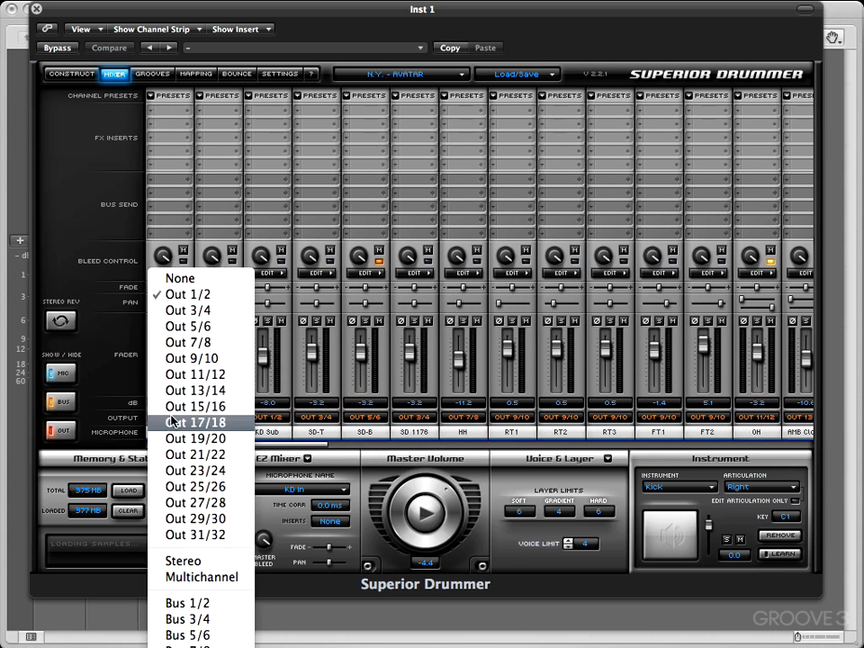
{"action": "left_click", "coordinate": [198, 562]}
{"action": "left_click", "coordinate": [351, 447]}
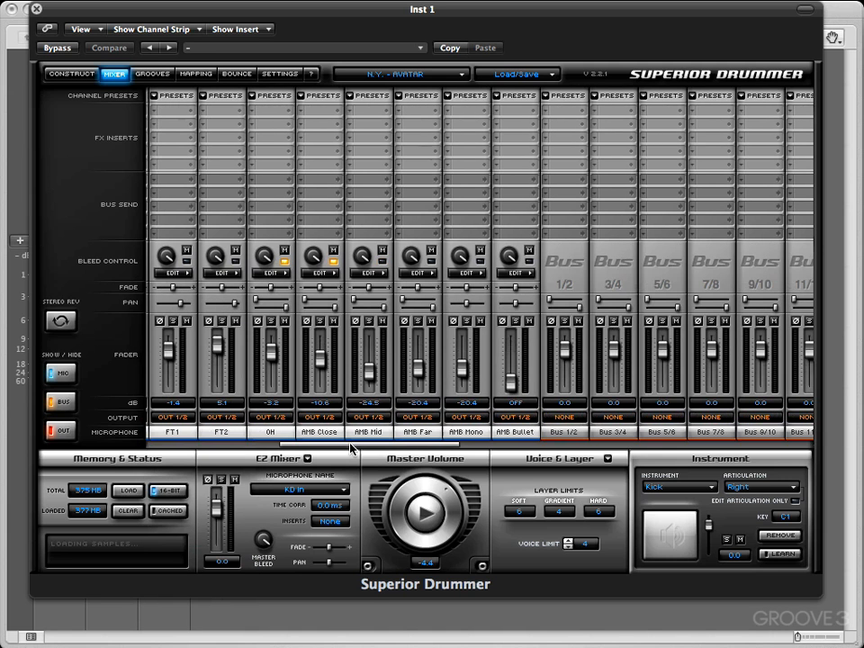
{"action": "left_click_drag", "start_coordinate": [348, 442], "coordinate": [139, 442]}
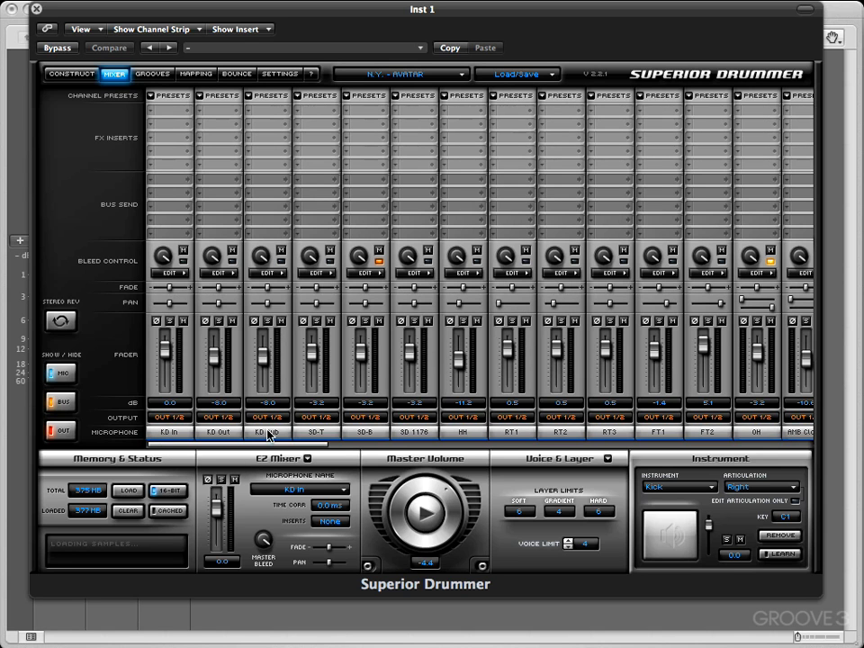
Route the snare microphones SD-T and SD 1176 to Out 3/4 and SD-B to Out 5/6.
{"action": "left_click_drag", "start_coordinate": [224, 445], "coordinate": [258, 445]}
{"action": "left_click", "coordinate": [193, 416]}
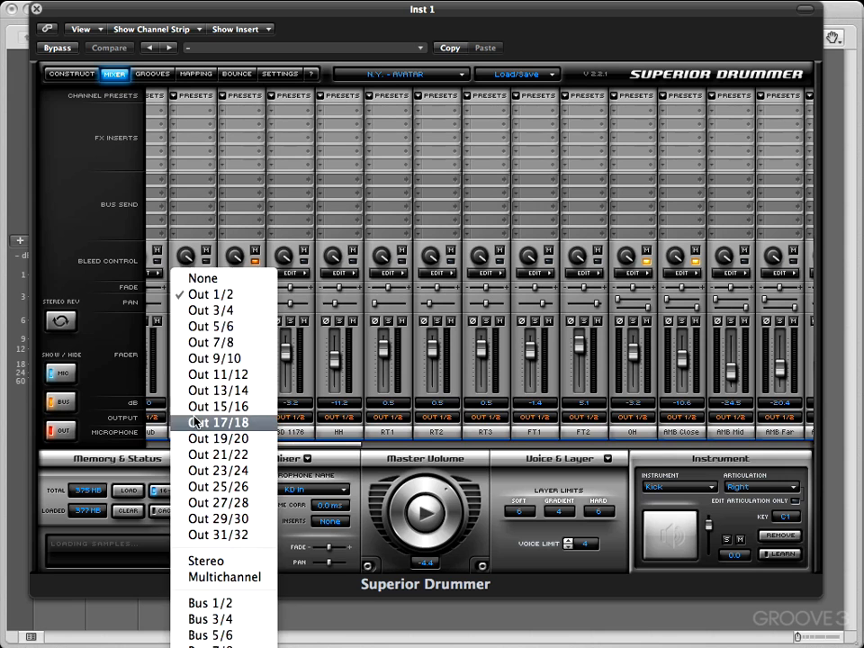
{"action": "left_click", "coordinate": [217, 312]}
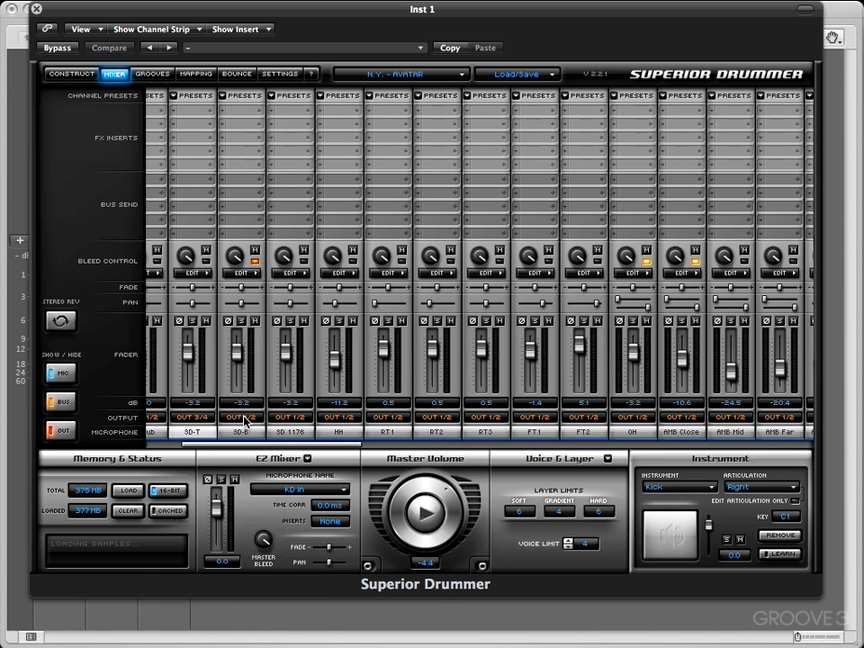
{"action": "left_click", "coordinate": [244, 419]}
{"action": "left_click", "coordinate": [262, 330]}
{"action": "left_click", "coordinate": [298, 420]}
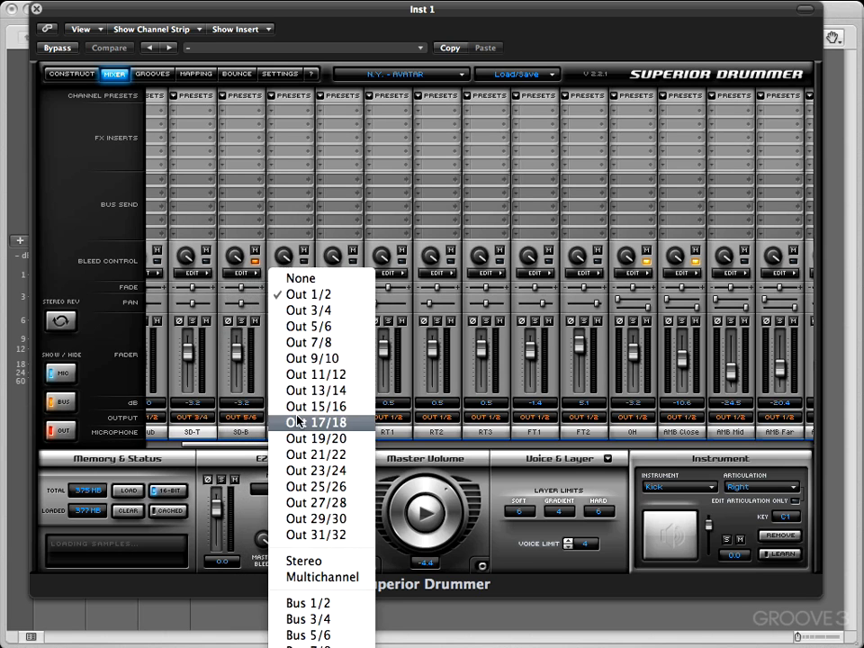
{"action": "left_click", "coordinate": [334, 313]}
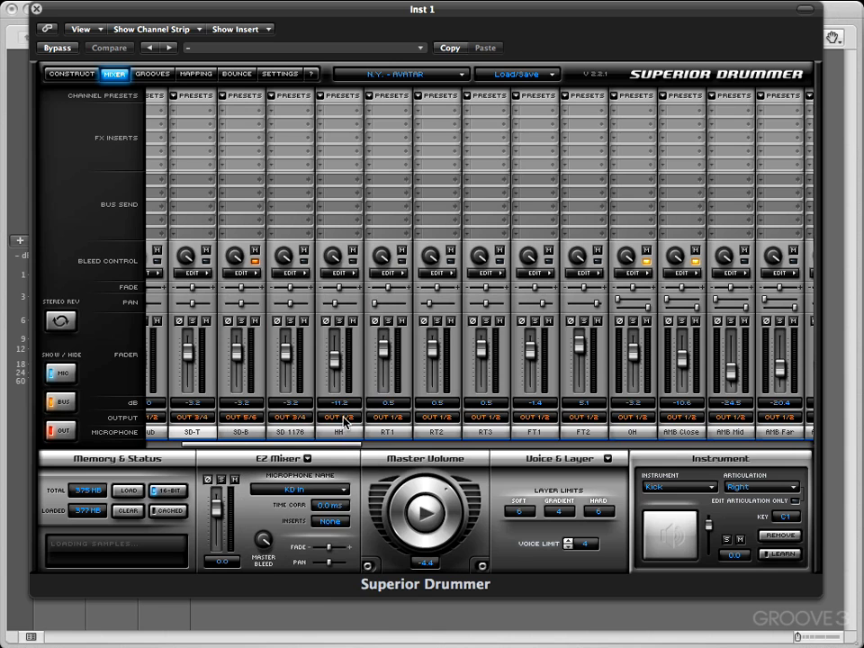
Route the HH microphone to Out 7/8 and the rack toms RT1, RT2 and RT3 to Out 9/10, 11/12 and 13/14.
{"action": "left_click", "coordinate": [347, 420]}
{"action": "left_click", "coordinate": [371, 343]}
{"action": "left_click", "coordinate": [393, 416]}
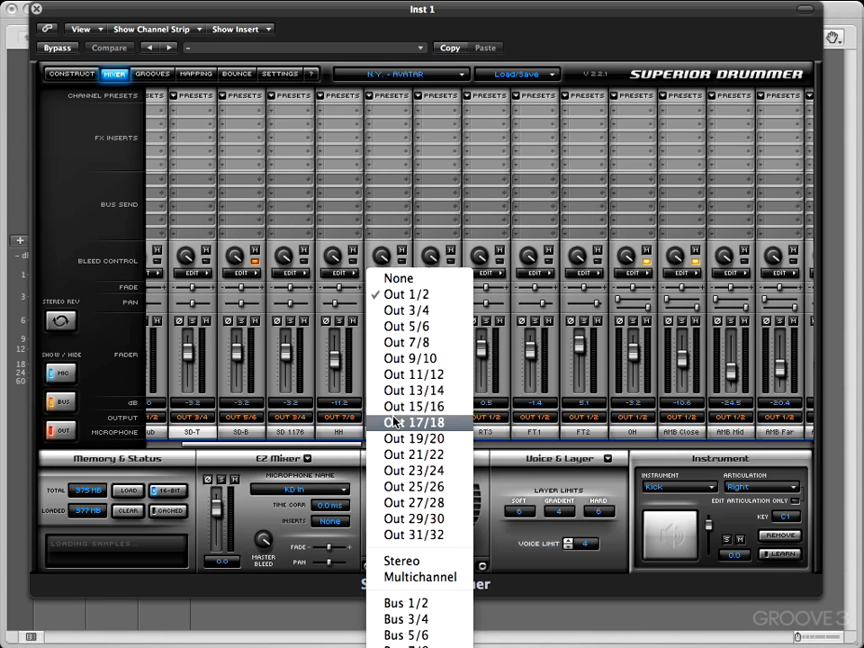
{"action": "left_click", "coordinate": [380, 359]}
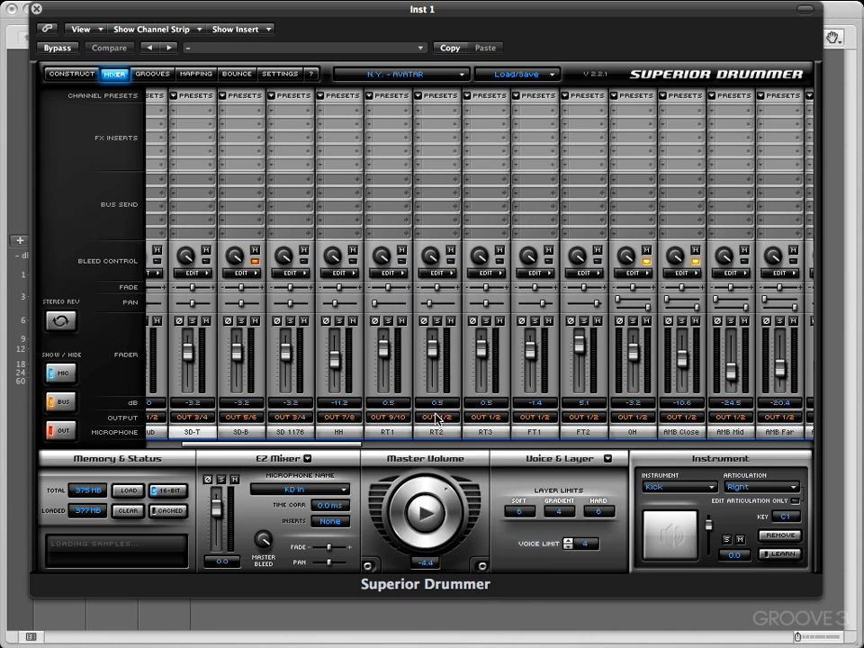
{"action": "left_click", "coordinate": [438, 417]}
{"action": "left_click", "coordinate": [480, 375]}
{"action": "left_click", "coordinate": [486, 417]}
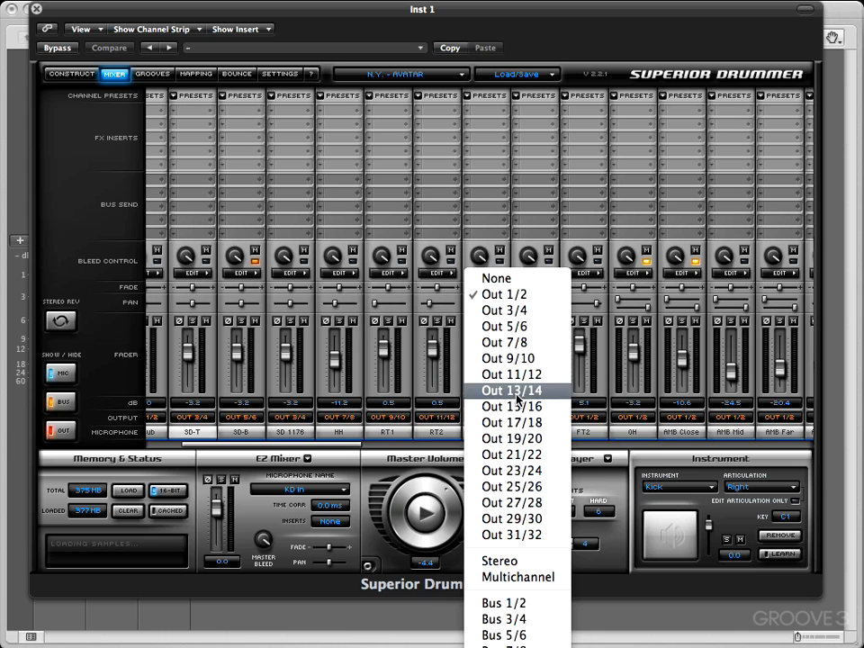
{"action": "left_click", "coordinate": [508, 391]}
Route the floor toms FT1 and FT2 to Out 15/16 and 17/18, and the OH microphone to Out 19/20.
{"action": "left_click", "coordinate": [547, 420]}
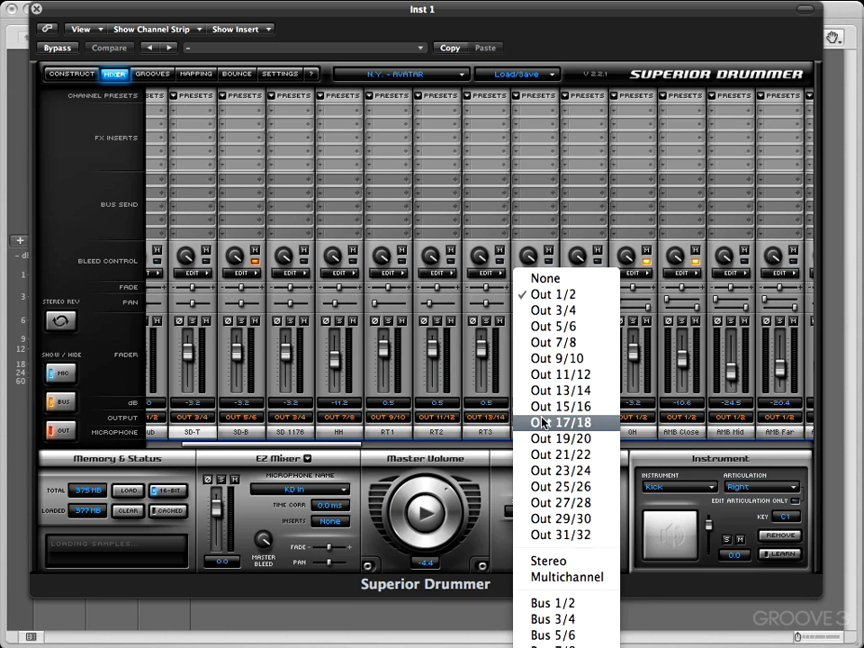
{"action": "left_click", "coordinate": [570, 407]}
{"action": "left_click", "coordinate": [587, 426]}
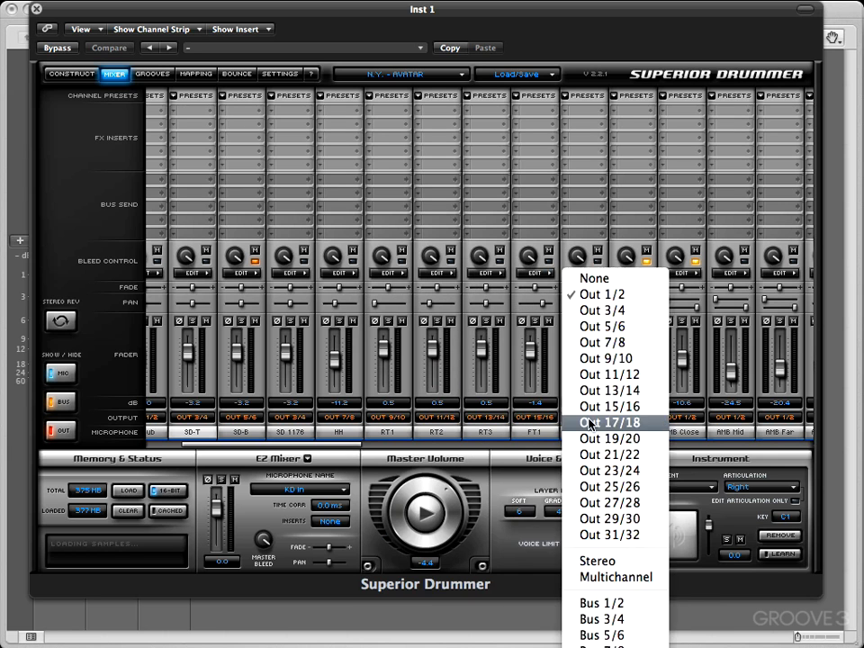
{"action": "left_click", "coordinate": [610, 420]}
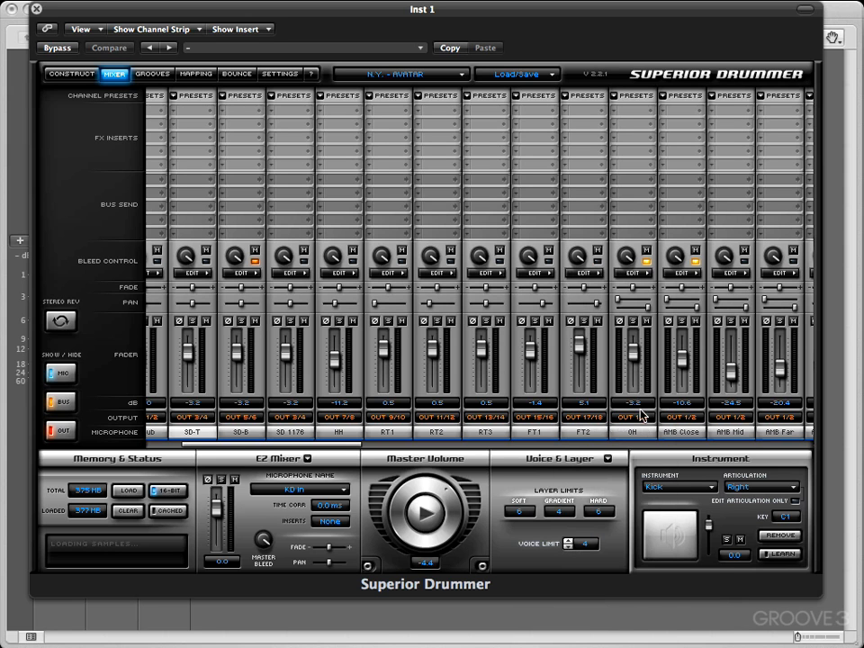
{"action": "left_click", "coordinate": [641, 417]}
{"action": "left_click", "coordinate": [663, 440]}
Route AMB Close, Mid, Far, Mono and Bullet to Out 21/22, 23/24, 25/26, 27/28 and 29/30 respectively.
{"action": "left_click", "coordinate": [689, 417]}
{"action": "left_click", "coordinate": [710, 455]}
{"action": "left_click_drag", "start_coordinate": [353, 444], "coordinate": [421, 444]}
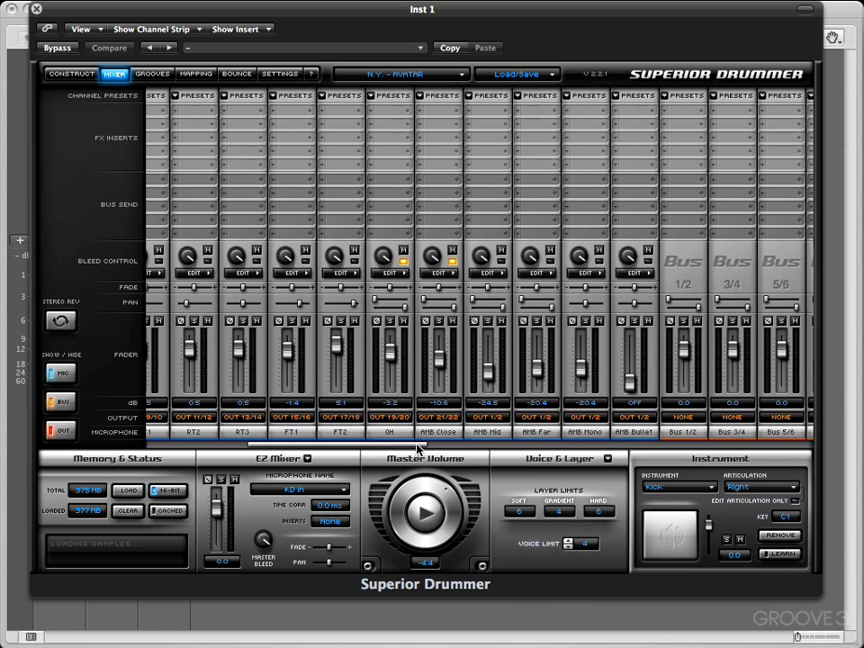
{"action": "left_click", "coordinate": [494, 418]}
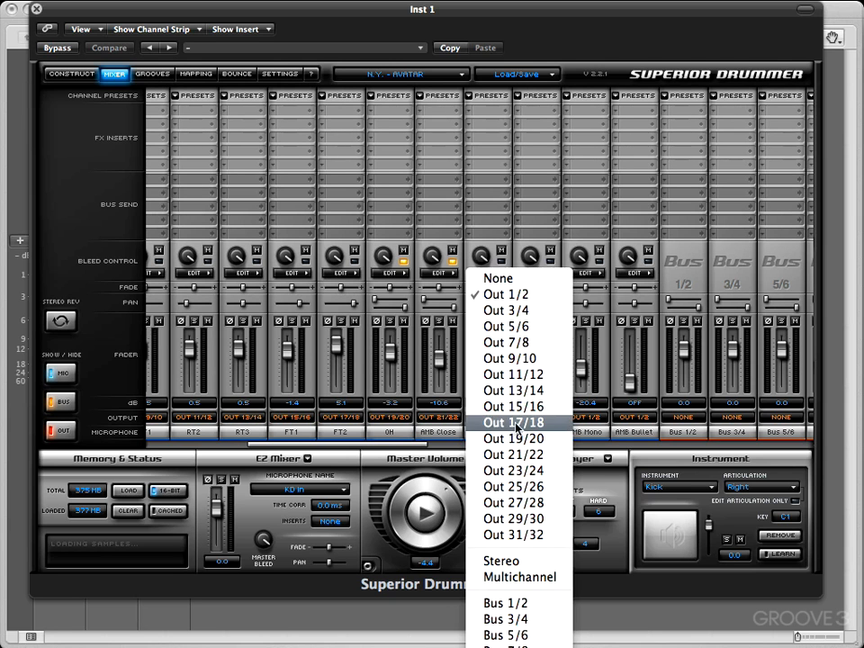
{"action": "left_click", "coordinate": [531, 471]}
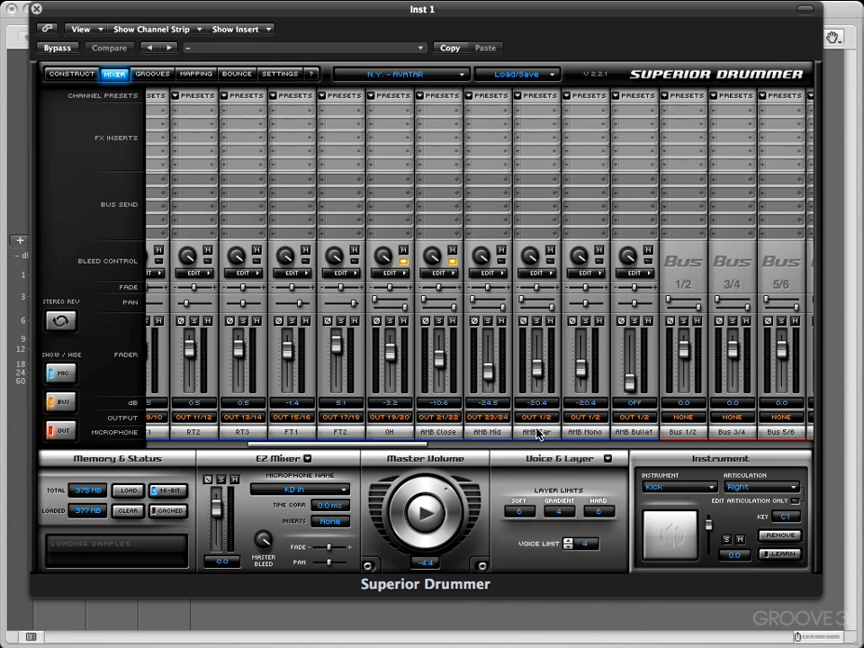
{"action": "left_click", "coordinate": [539, 419]}
{"action": "left_click", "coordinate": [581, 486]}
{"action": "left_click", "coordinate": [605, 416]}
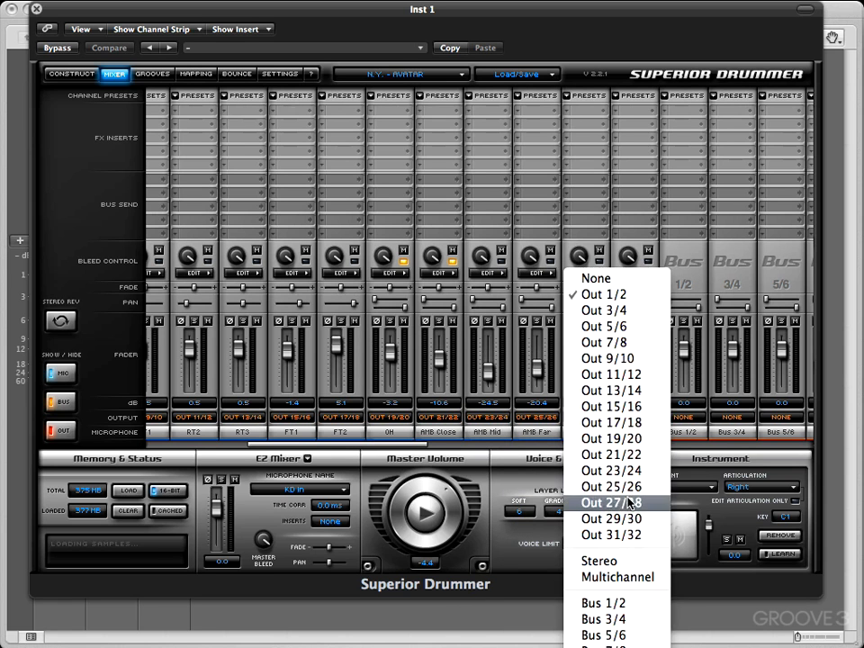
{"action": "left_click", "coordinate": [637, 489]}
{"action": "left_click", "coordinate": [634, 417]}
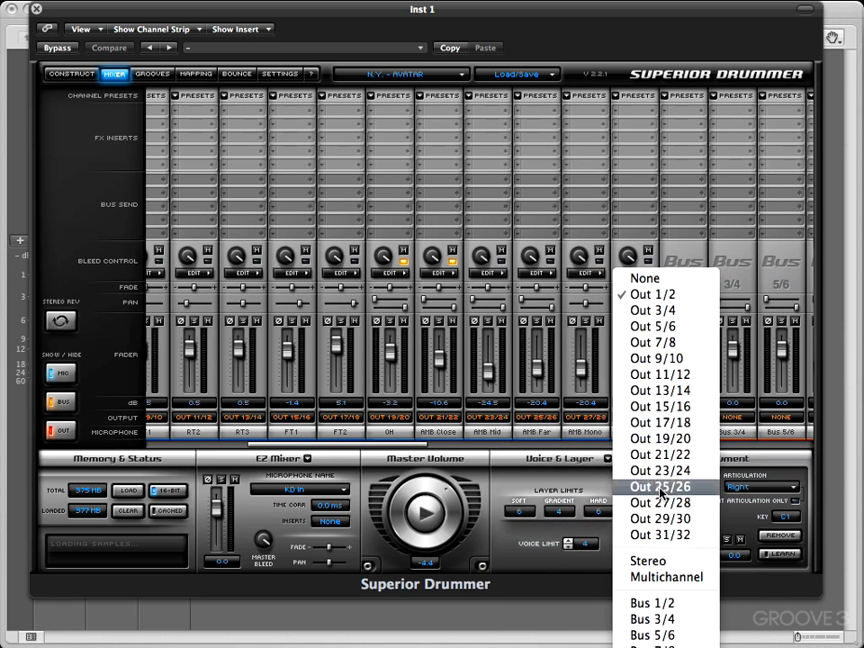
{"action": "left_click", "coordinate": [679, 518]}
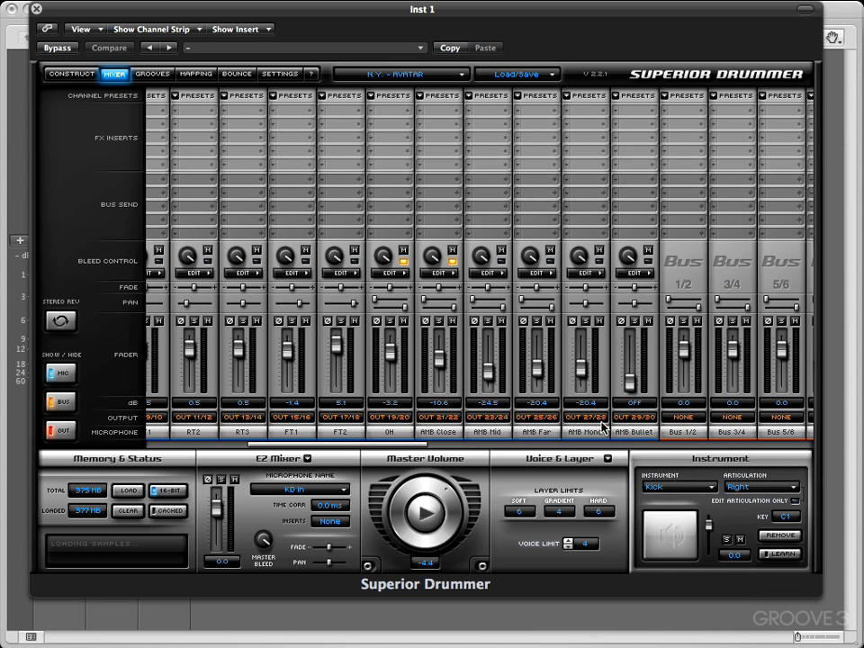
Review the output assignments across Superior Drummer's microphone and bus channels, and close the plug-in window.
{"action": "left_click_drag", "start_coordinate": [383, 445], "coordinate": [284, 446]}
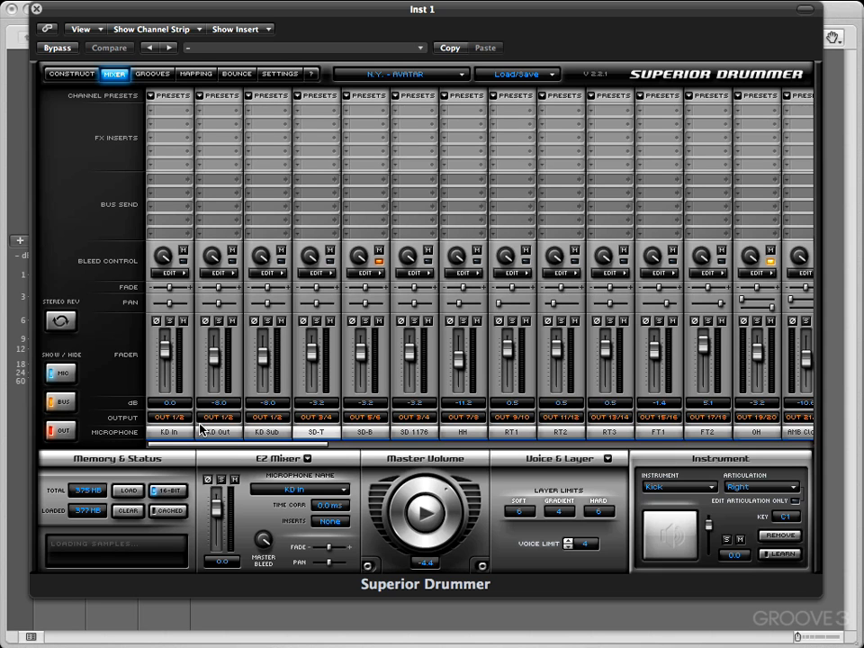
{"action": "left_click_drag", "start_coordinate": [221, 448], "coordinate": [425, 448]}
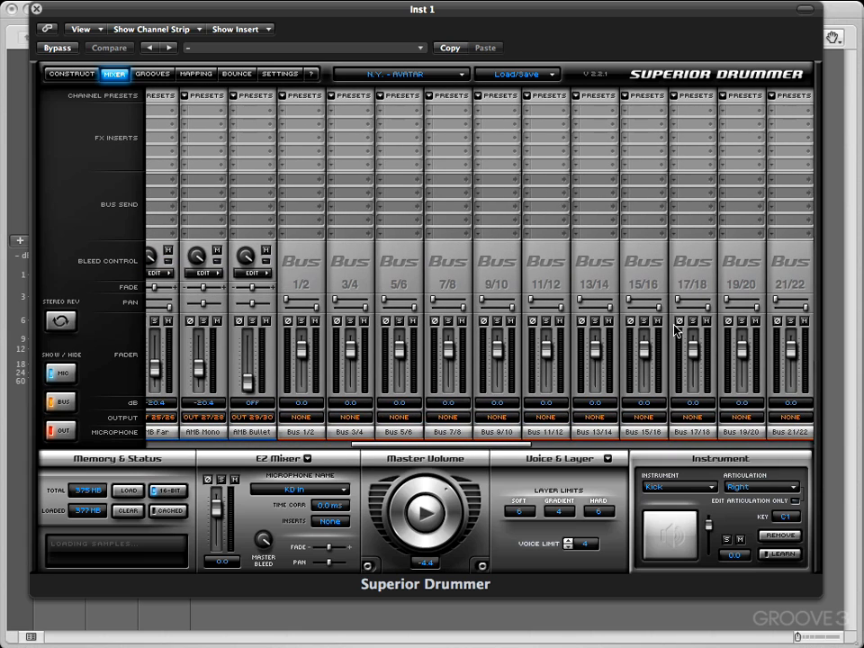
{"action": "left_click_drag", "start_coordinate": [517, 448], "coordinate": [294, 452]}
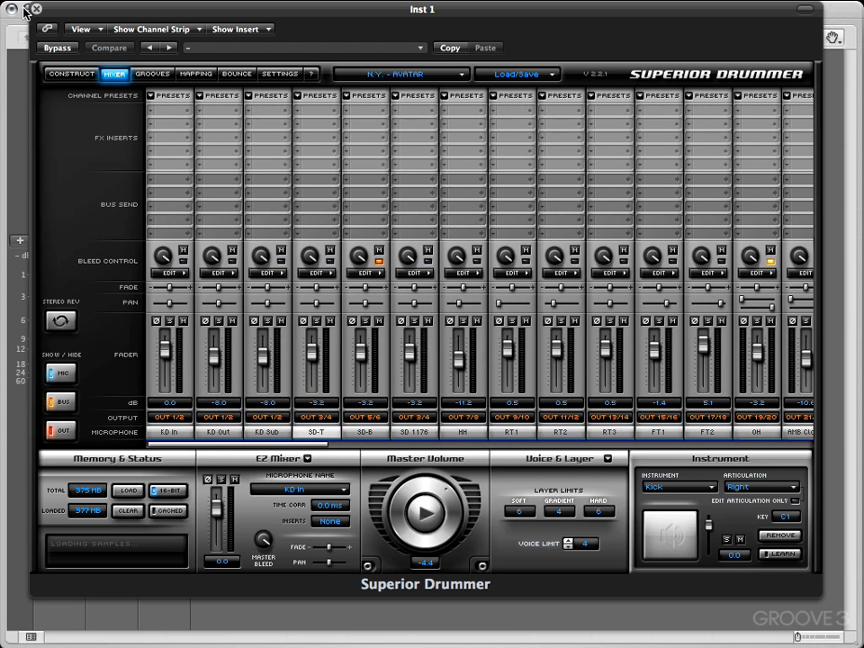
{"action": "left_click_drag", "start_coordinate": [275, 447], "coordinate": [499, 449]}
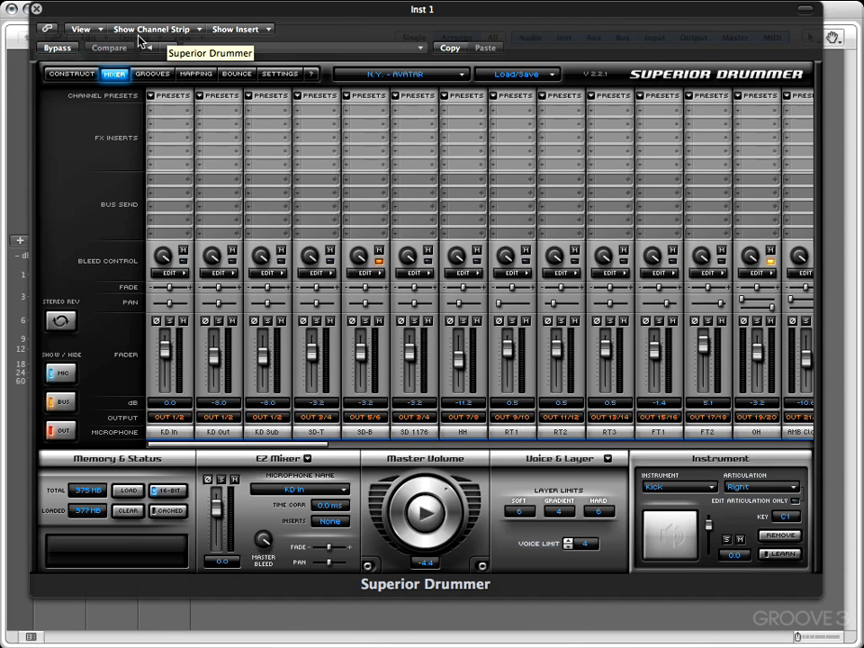
{"action": "left_click", "coordinate": [37, 9]}
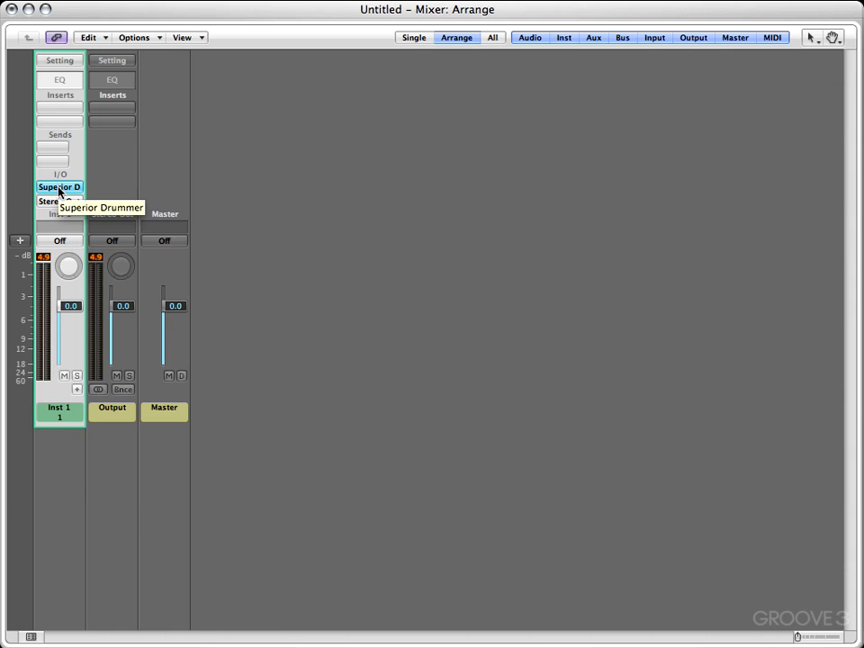
Add the first two aux channels for Superior Drummer's extra outputs to the Logic mixer and check each one's input assignment.
{"action": "left_click", "coordinate": [77, 389]}
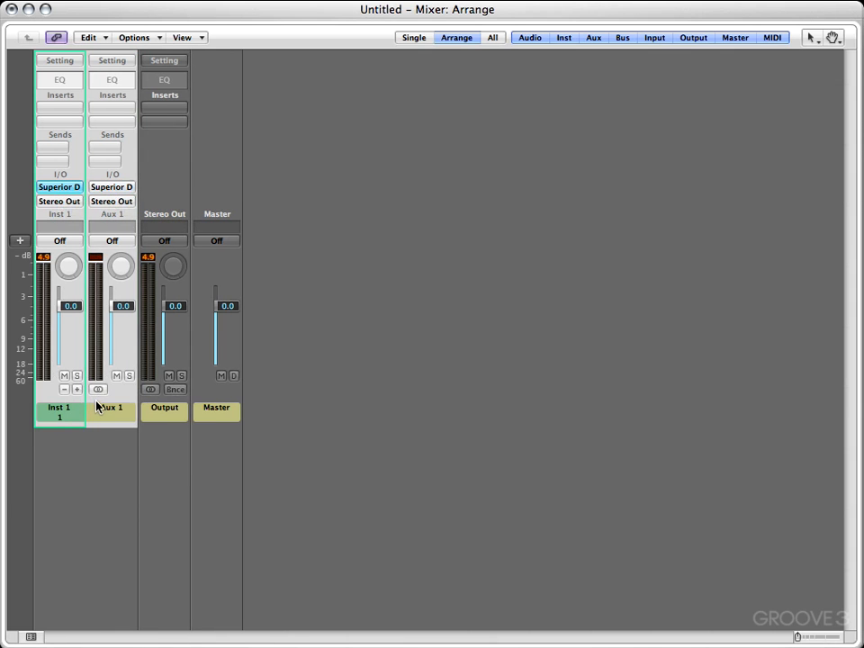
{"action": "left_click", "coordinate": [105, 419]}
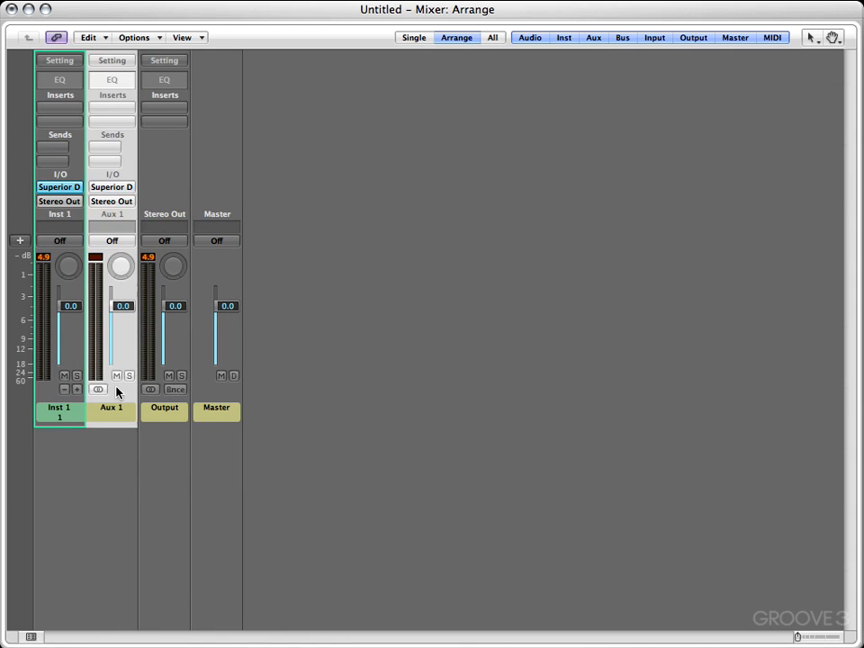
{"action": "left_click", "coordinate": [116, 189]}
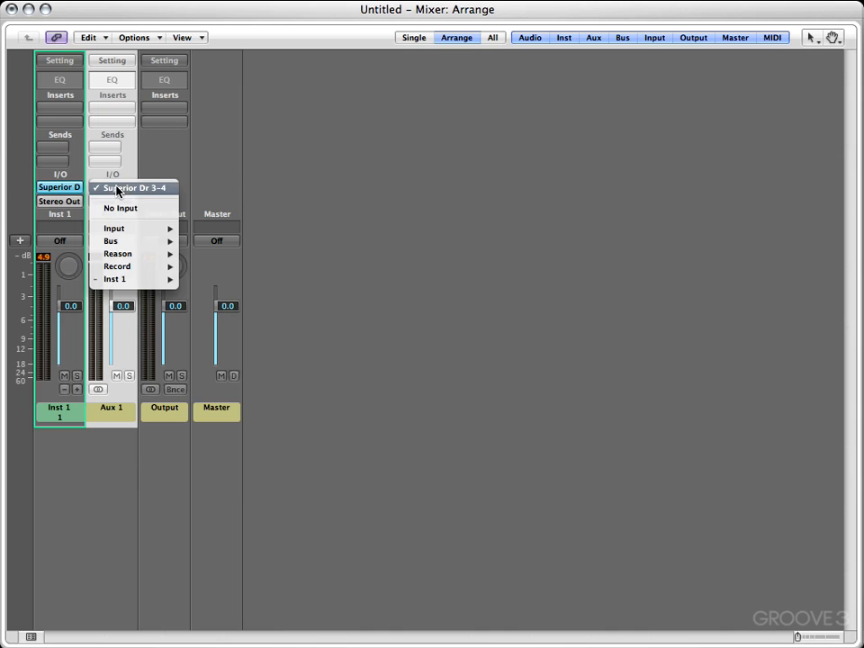
{"action": "left_click", "coordinate": [162, 189]}
{"action": "left_click", "coordinate": [76, 389]}
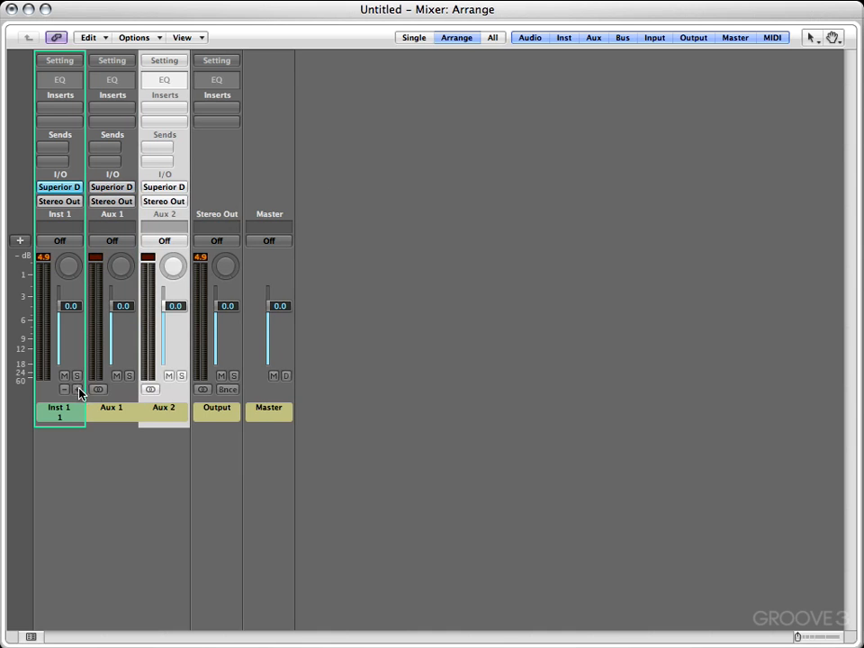
{"action": "left_click", "coordinate": [170, 186]}
{"action": "left_click", "coordinate": [411, 187]}
Add twelve more aux channels to the Superior Drummer instrument, making fourteen auxes in the mixer.
{"action": "left_click", "coordinate": [77, 390]}
{"action": "left_click", "coordinate": [77, 390]}
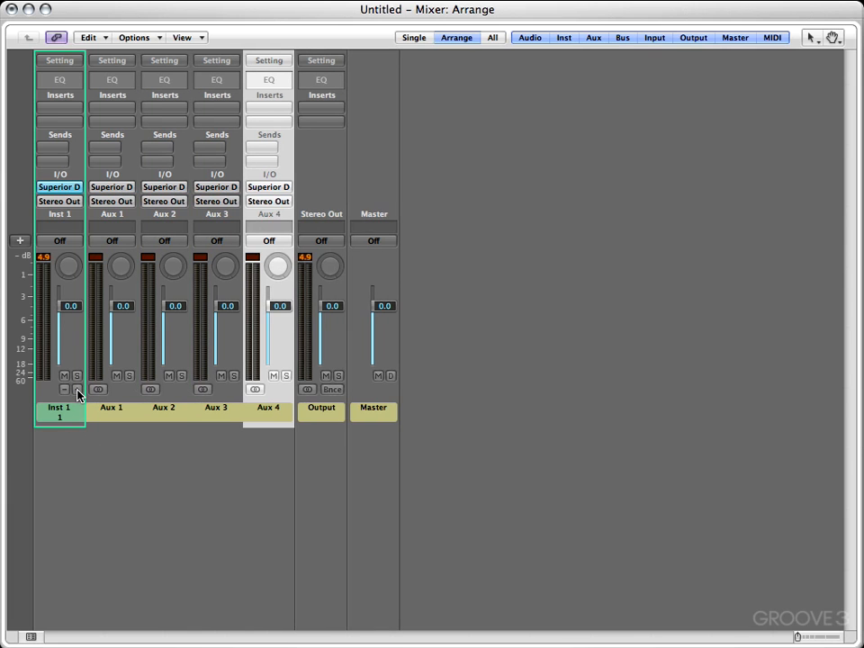
{"action": "left_click", "coordinate": [77, 390]}
{"action": "left_click", "coordinate": [78, 390]}
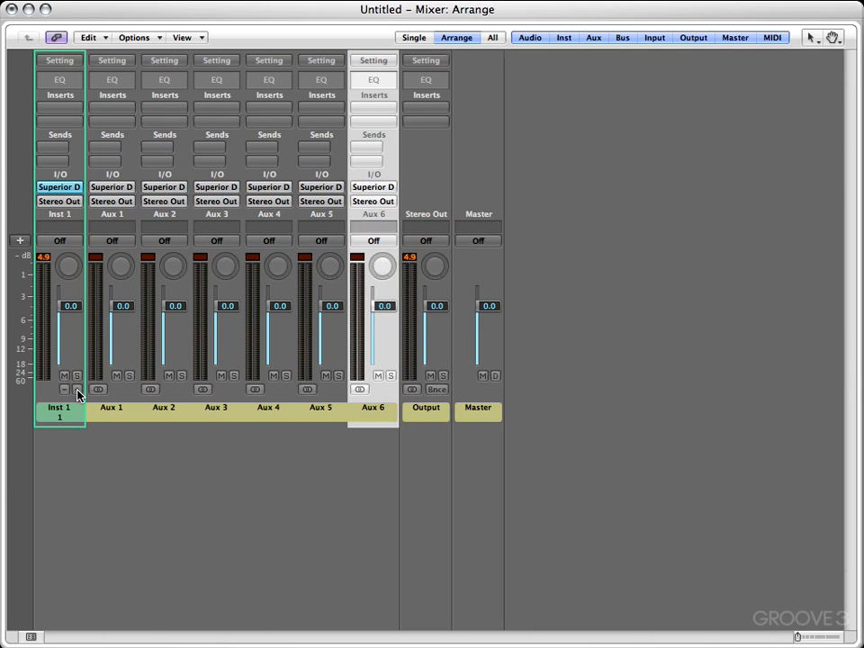
{"action": "left_click", "coordinate": [77, 390]}
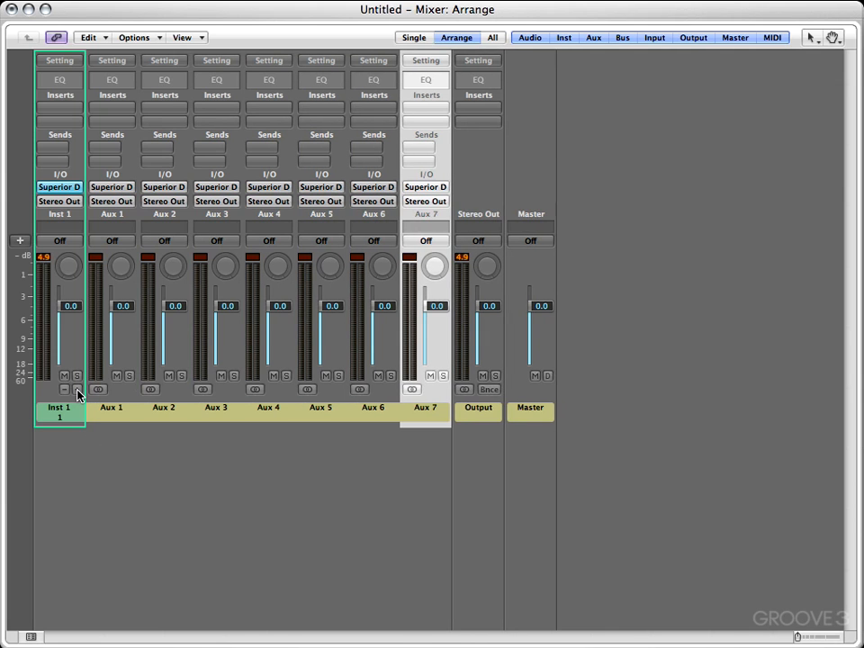
{"action": "left_click", "coordinate": [77, 390]}
{"action": "left_click", "coordinate": [77, 390]}
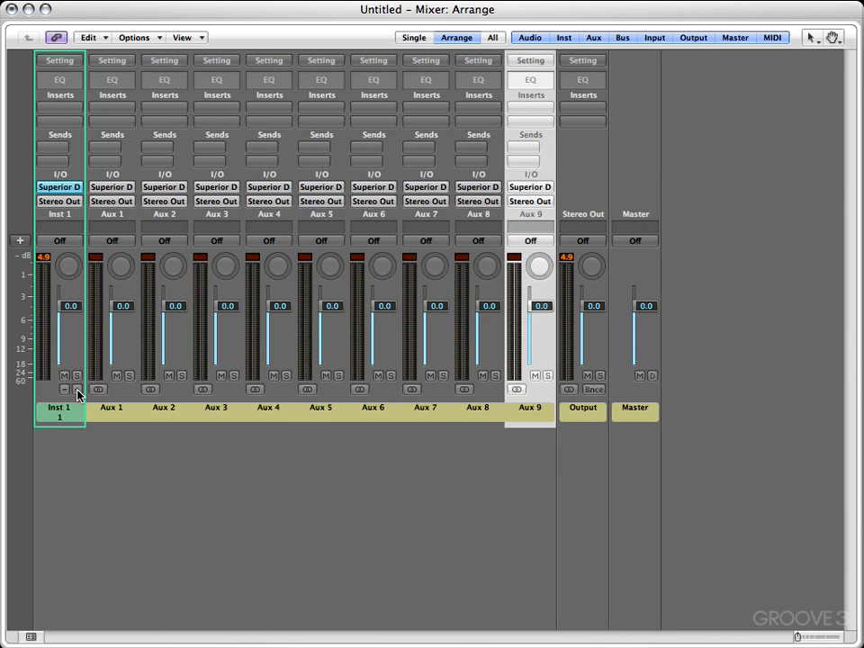
{"action": "left_click", "coordinate": [78, 390]}
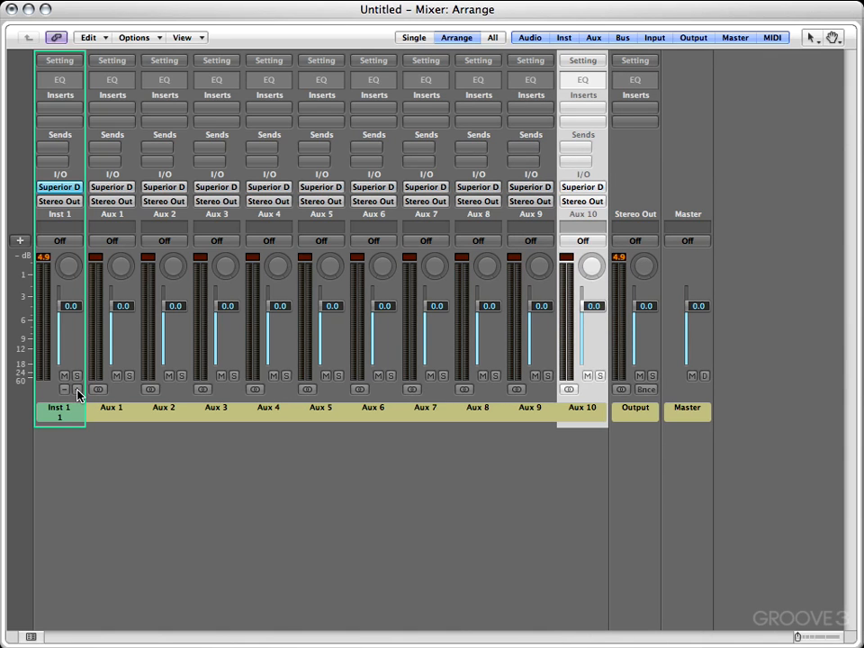
{"action": "left_click", "coordinate": [77, 392]}
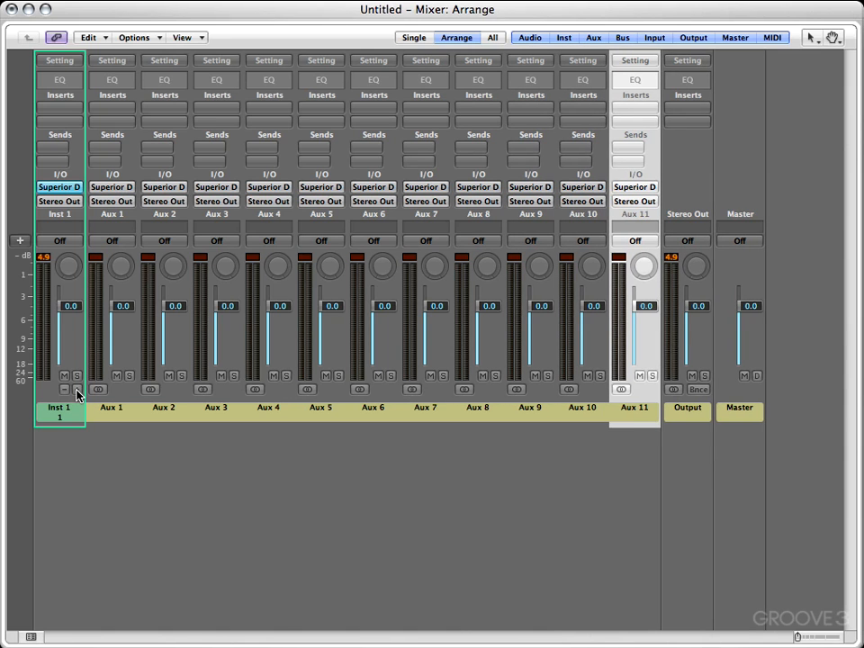
{"action": "left_click", "coordinate": [76, 391]}
{"action": "left_click", "coordinate": [77, 392]}
{"action": "left_click", "coordinate": [76, 391]}
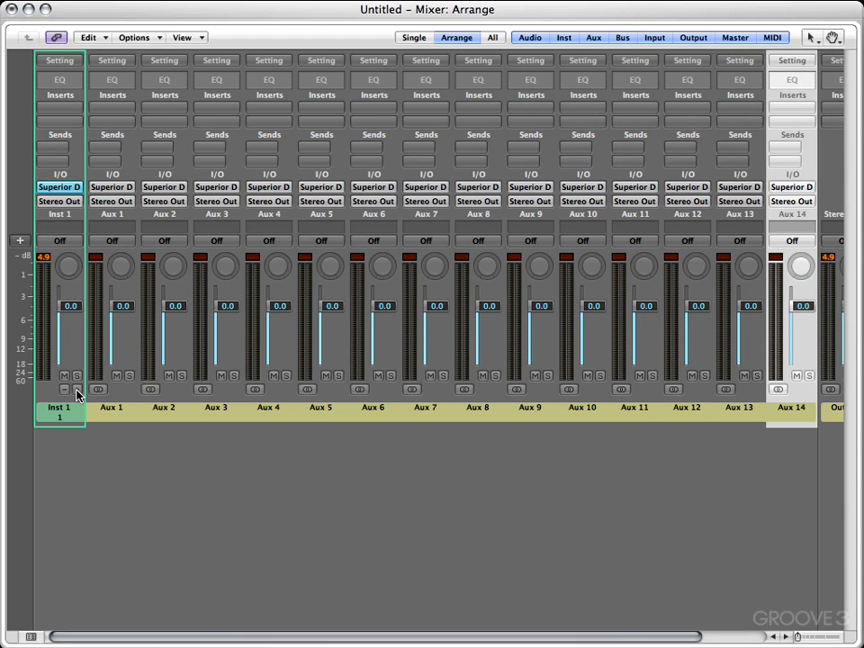
Compare the outputs assigned in Superior Drummer's internal mixer with the instrument and aux channel strips in the Logic mixer.
{"action": "left_click", "coordinate": [65, 187]}
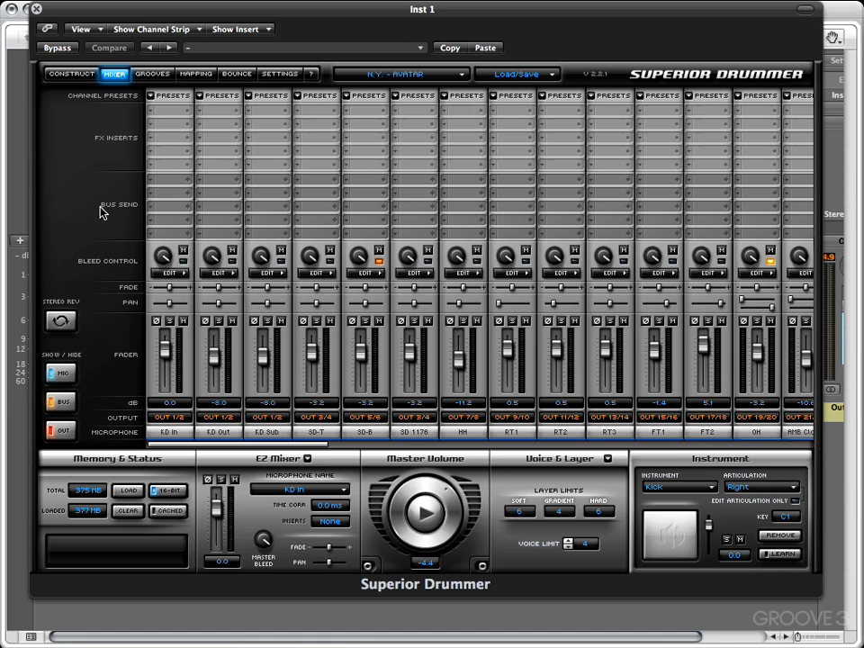
{"action": "left_click_drag", "start_coordinate": [271, 446], "coordinate": [415, 445]}
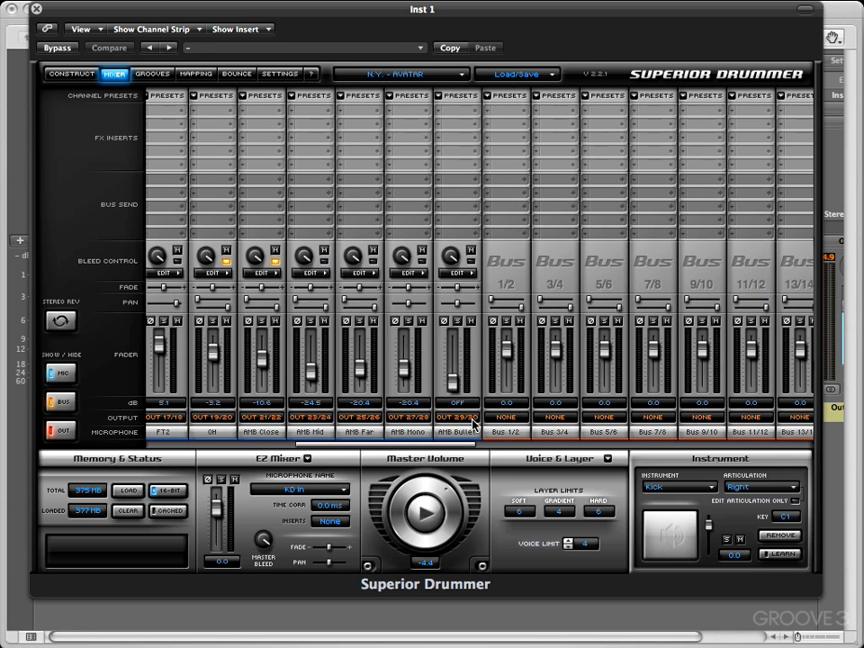
{"action": "left_click", "coordinate": [36, 10]}
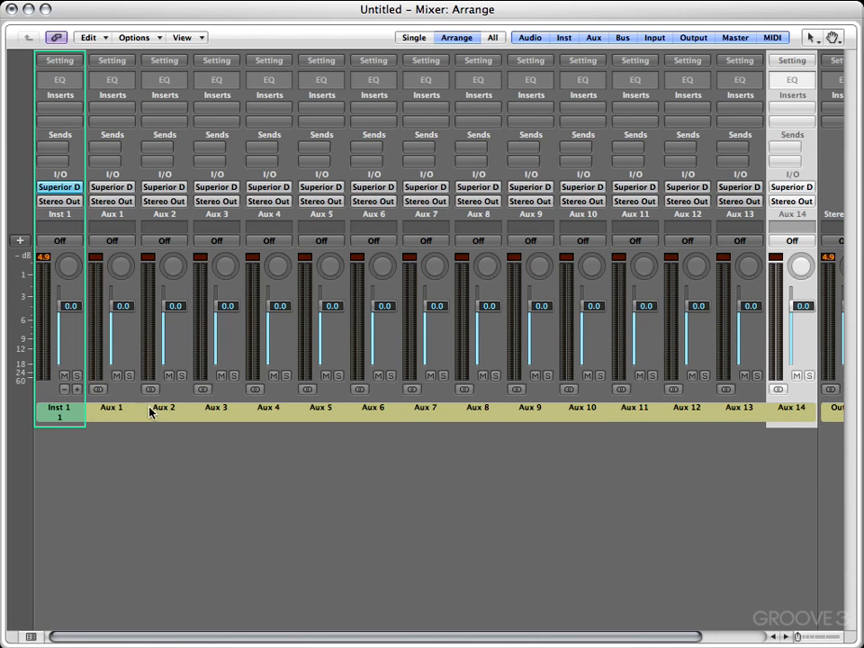
{"action": "left_click_drag", "start_coordinate": [66, 412], "coordinate": [793, 405]}
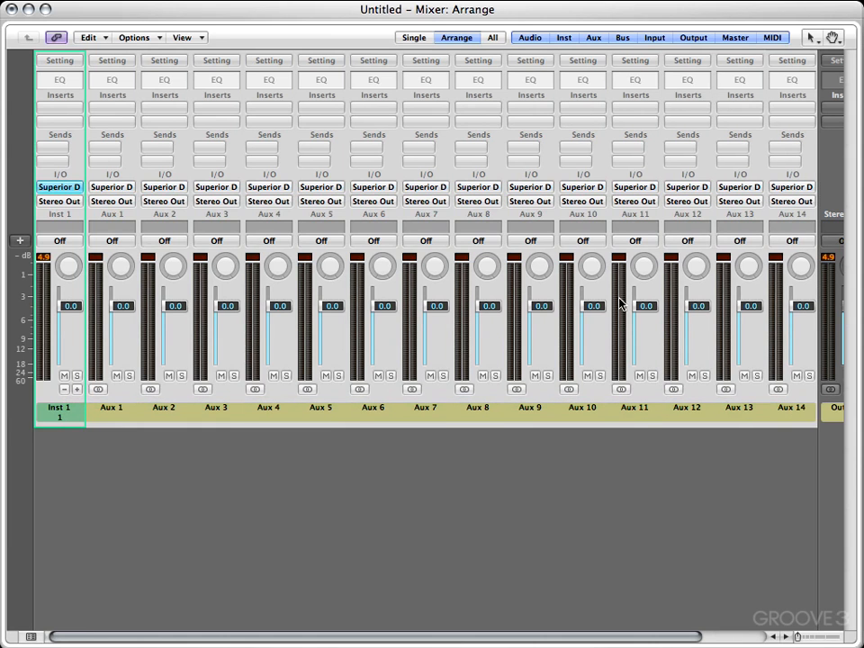
{"action": "left_click", "coordinate": [55, 438]}
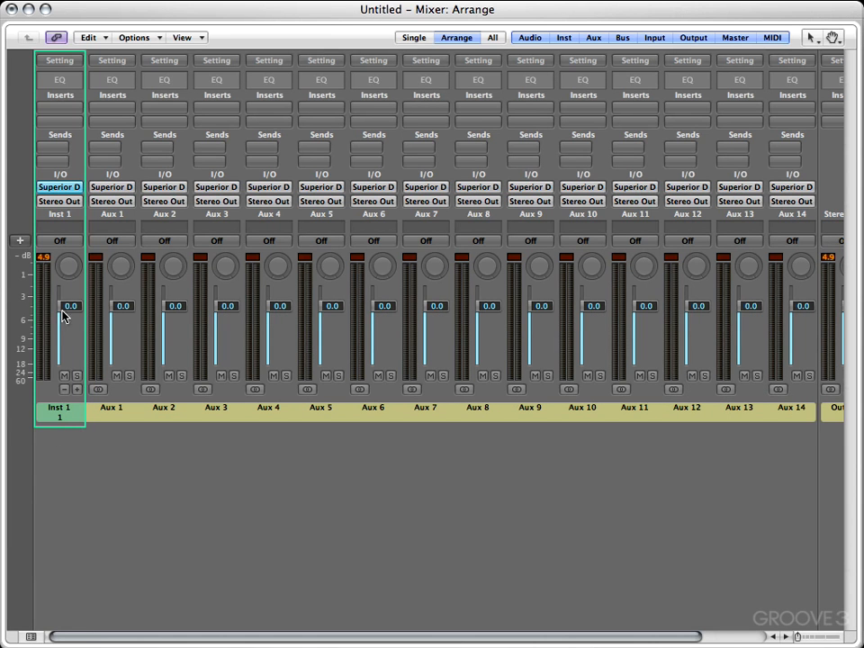
Play the EZ Demo Straight - 120BPM groove from Superior Drummer's EZD Demos library and return to the Logic mixer.
{"action": "left_click", "coordinate": [70, 190]}
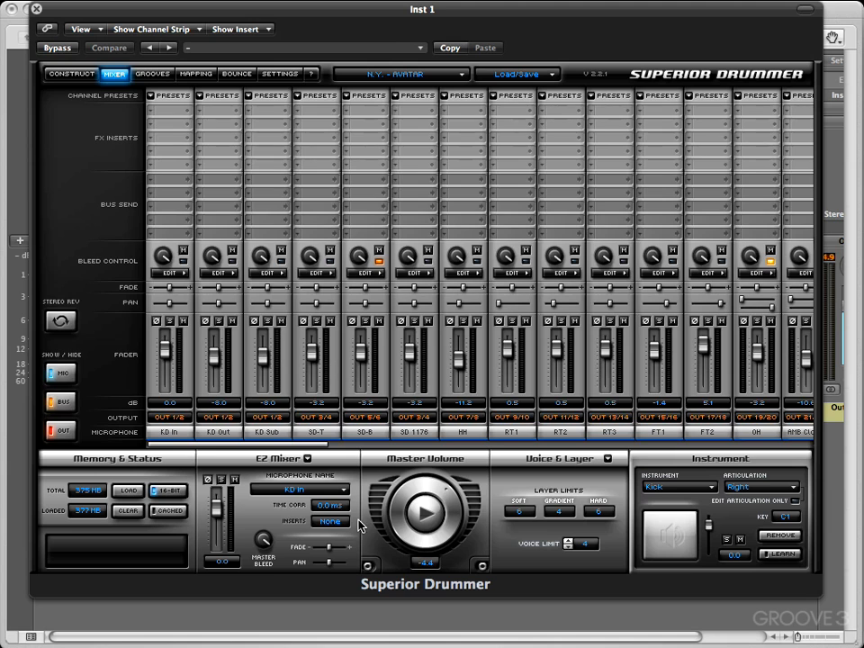
{"action": "left_click", "coordinate": [153, 74]}
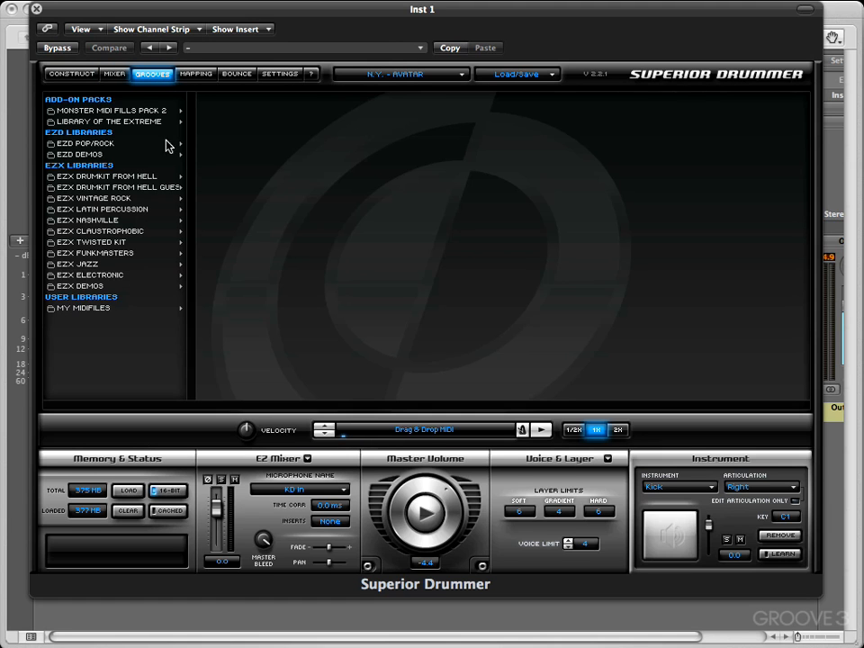
{"action": "left_click", "coordinate": [81, 157]}
{"action": "left_click", "coordinate": [236, 111]}
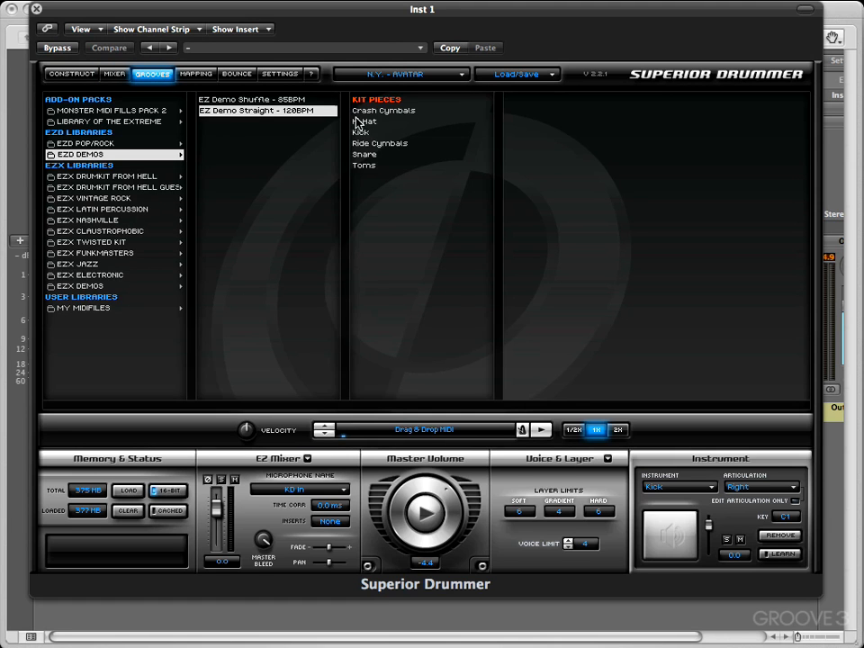
{"action": "left_click", "coordinate": [541, 430]}
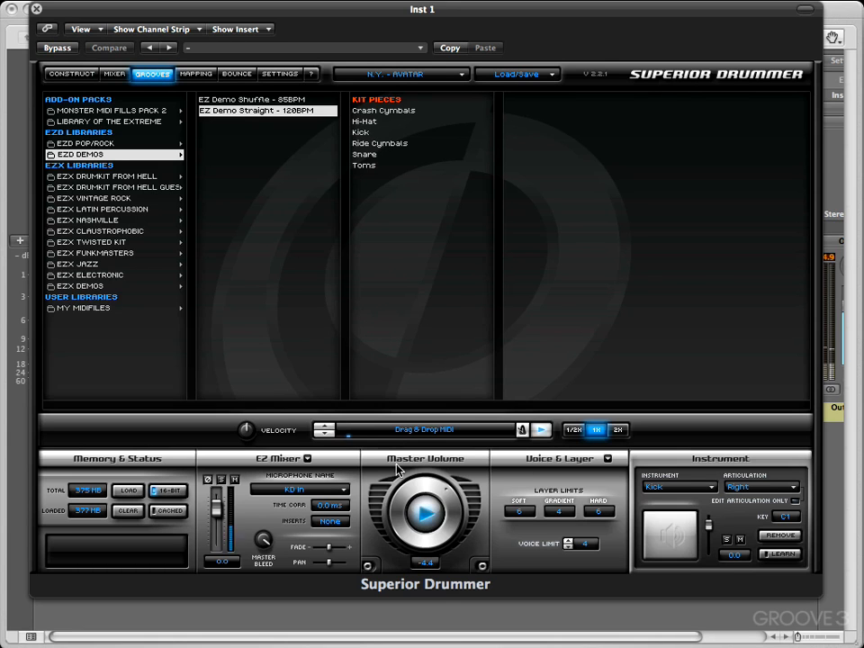
{"action": "left_click", "coordinate": [36, 9]}
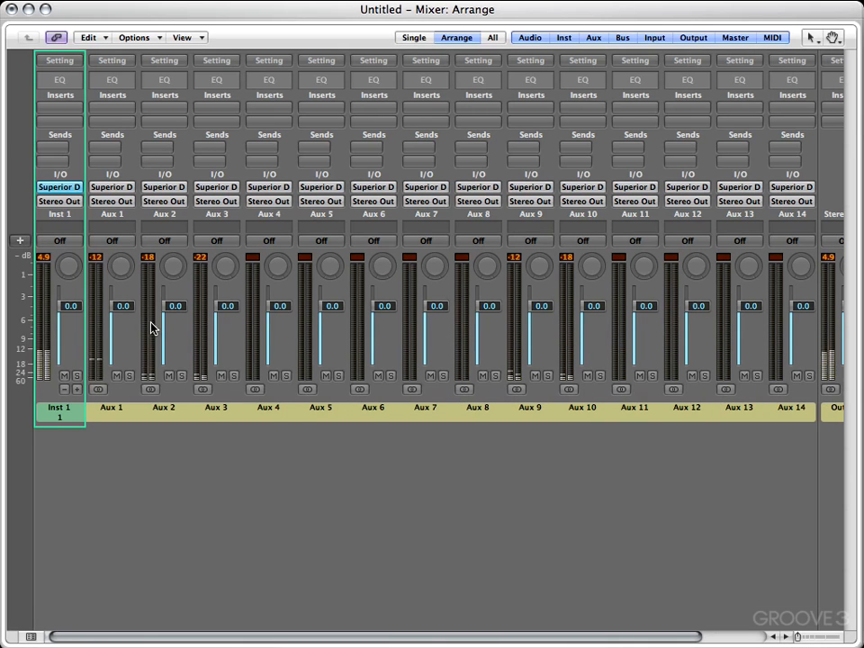
Audition Aux 1, Aux 2 and Aux 3 by soloing and unsoloing each in turn, and stop Superior Drummer's groove playback.
{"action": "left_click", "coordinate": [128, 377]}
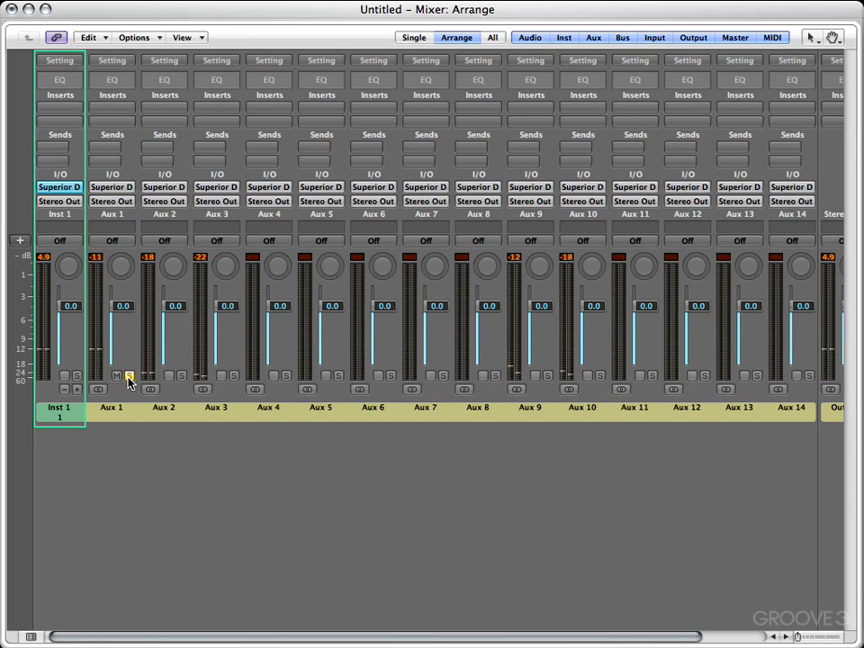
{"action": "left_click", "coordinate": [129, 376]}
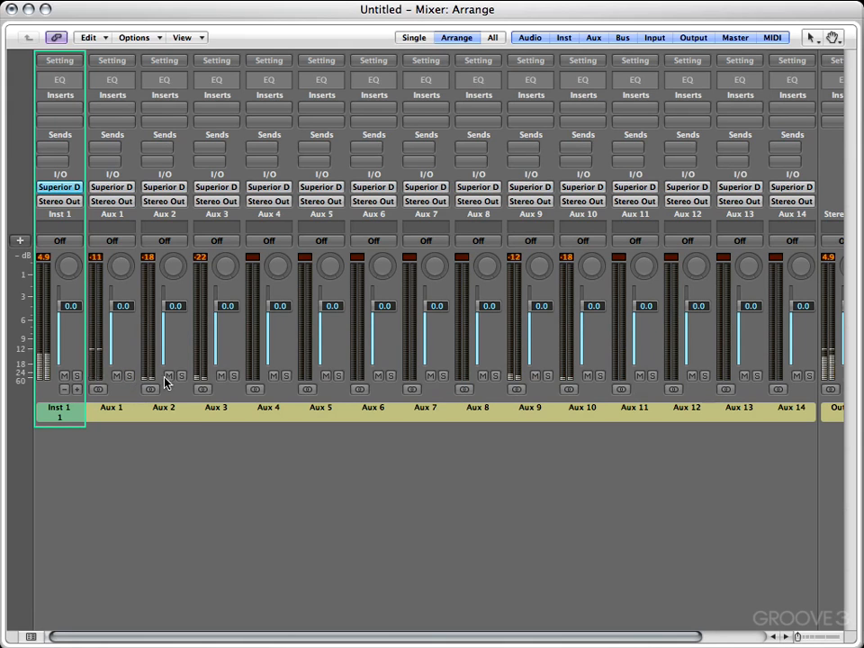
{"action": "left_click", "coordinate": [181, 376]}
{"action": "left_click", "coordinate": [181, 376]}
{"action": "left_click", "coordinate": [234, 376]}
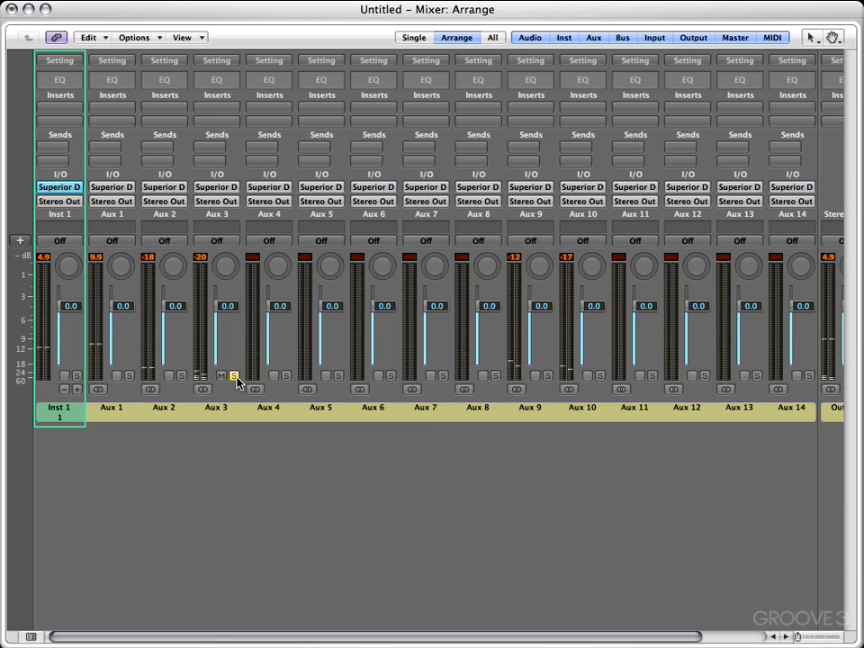
{"action": "left_click", "coordinate": [234, 377]}
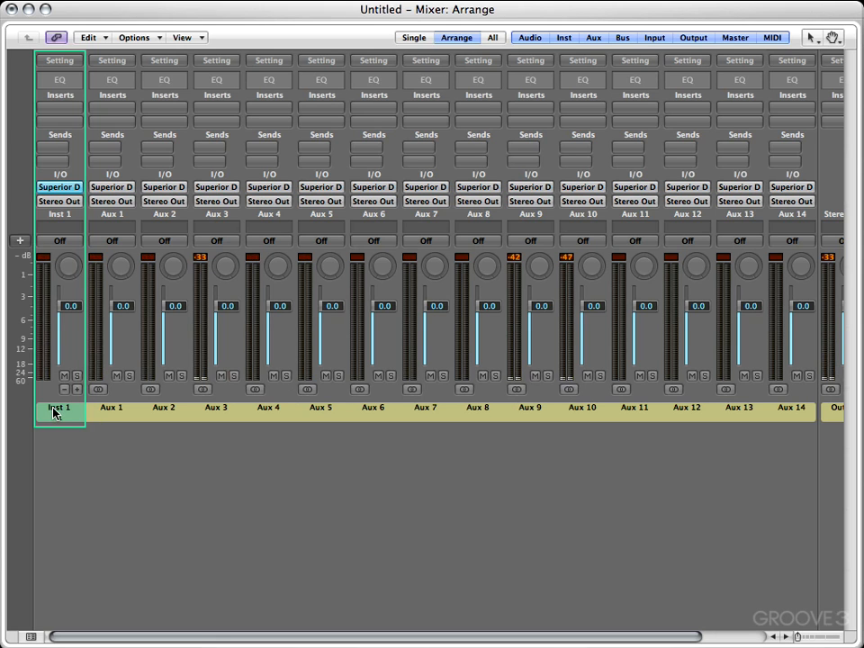
{"action": "left_click", "coordinate": [70, 188]}
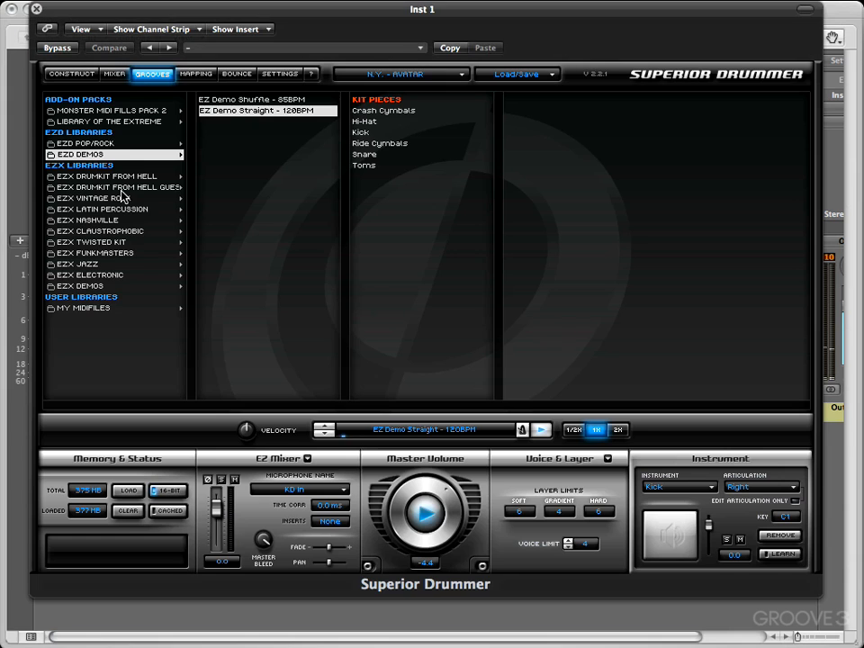
{"action": "left_click", "coordinate": [425, 511]}
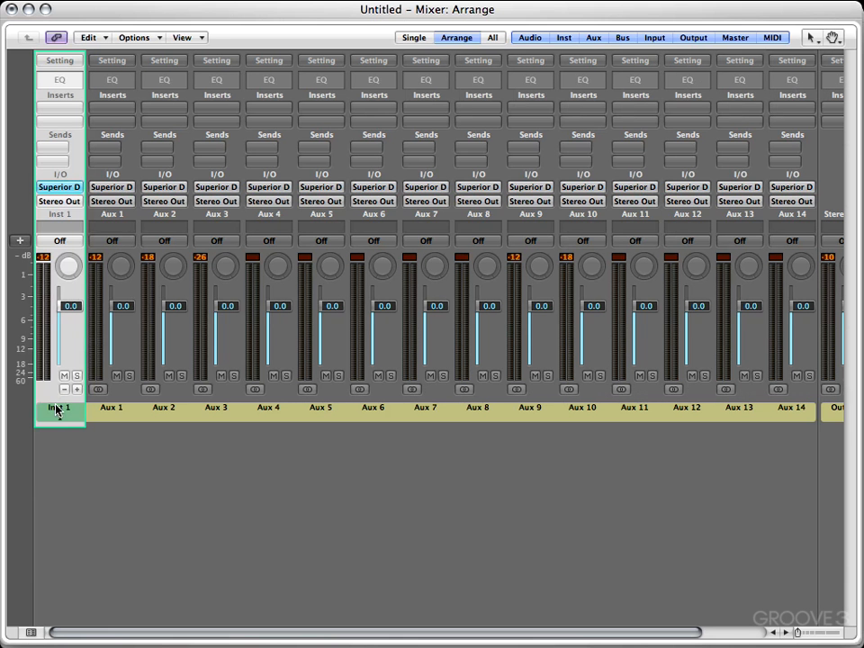
Rename the Superior Drummer instrument channel Inst 1 as KD and the Aux 1 channel as St.
{"action": "double_click", "coordinate": [56, 409]}
{"action": "key", "text": "Return"}
{"action": "left_click", "coordinate": [113, 410]}
{"action": "double_click", "coordinate": [113, 410]}
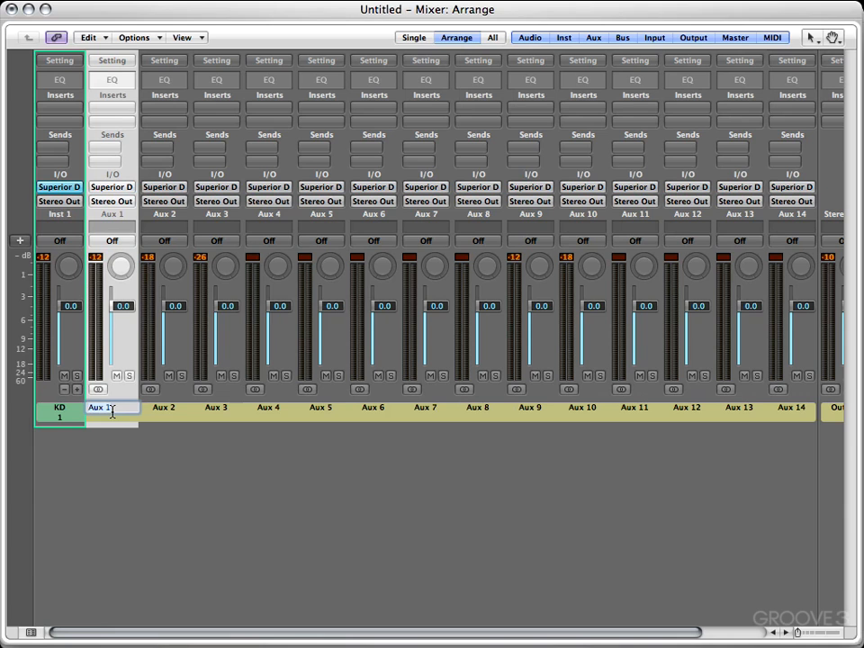
{"action": "type", "text": "St"}
{"action": "key", "text": "Return"}
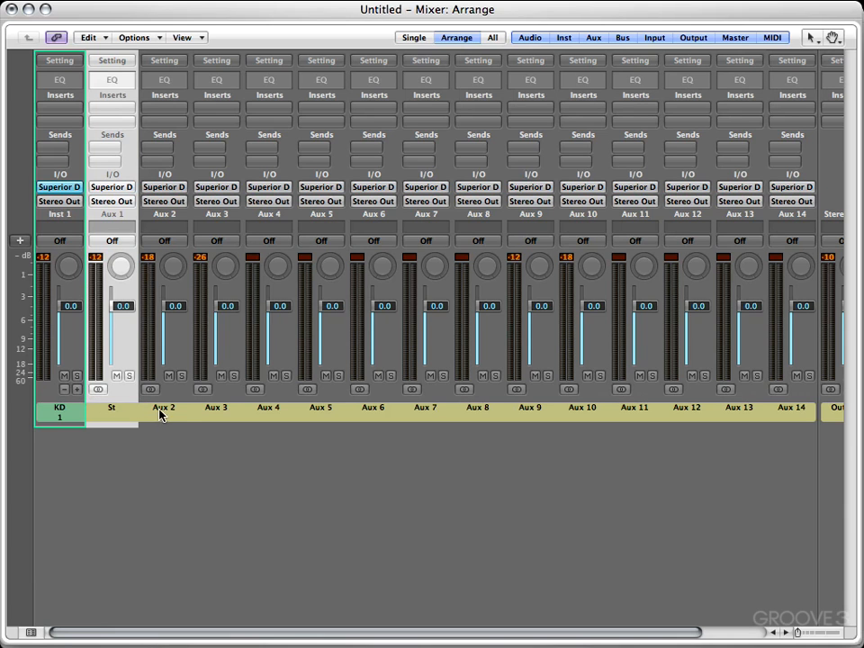
Rename the Aux 2 channel as SB and the Aux 3 channel as HH.
{"action": "double_click", "coordinate": [159, 410]}
{"action": "type", "text": "S8"}
{"action": "key", "text": "Return"}
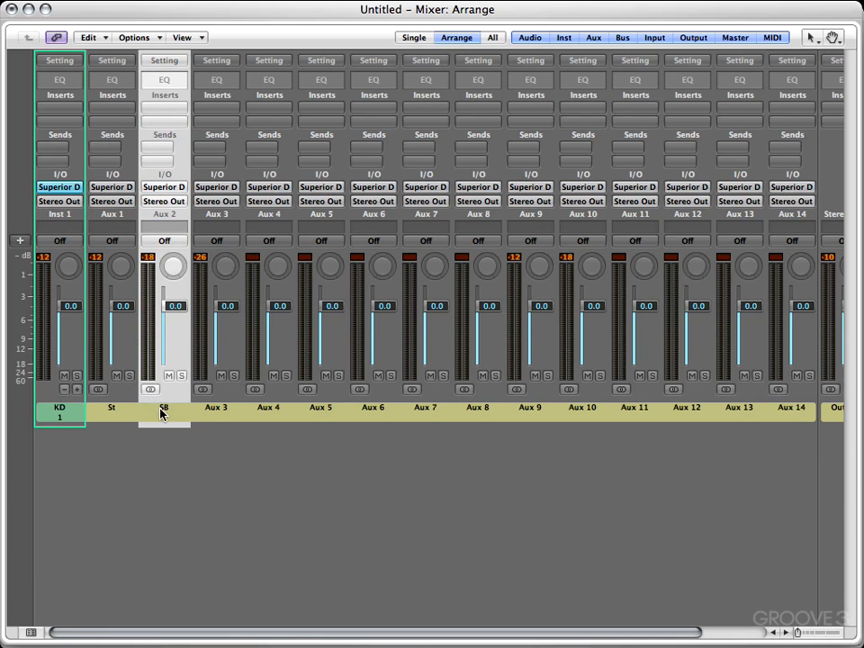
{"action": "left_click", "coordinate": [220, 411]}
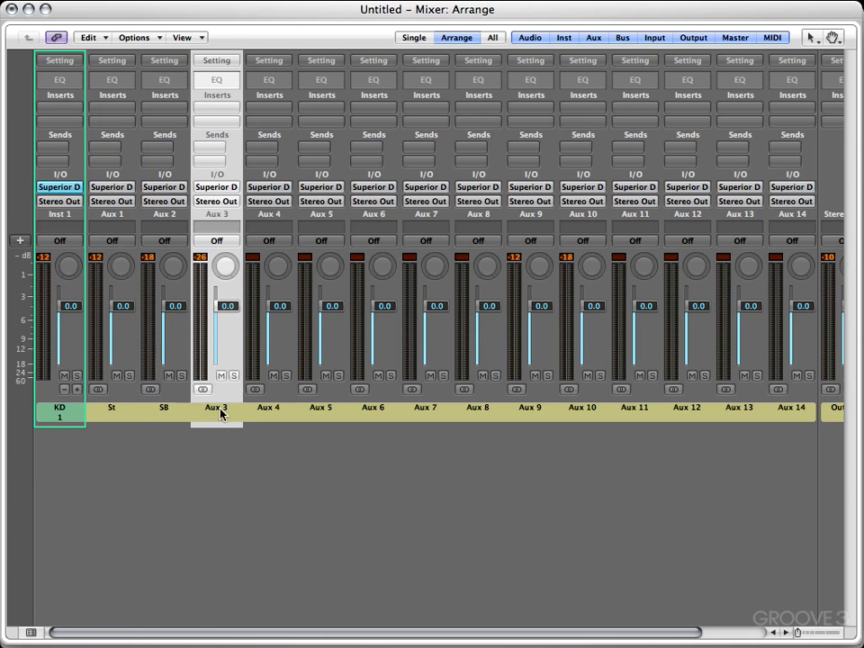
{"action": "double_click", "coordinate": [221, 411]}
{"action": "type", "text": "HH"}
{"action": "key", "text": "Return"}
Try to name the Aux 4 and Aux 5 channels individually as RT1 and RT2.
{"action": "left_click", "coordinate": [276, 410]}
{"action": "double_click", "coordinate": [276, 411]}
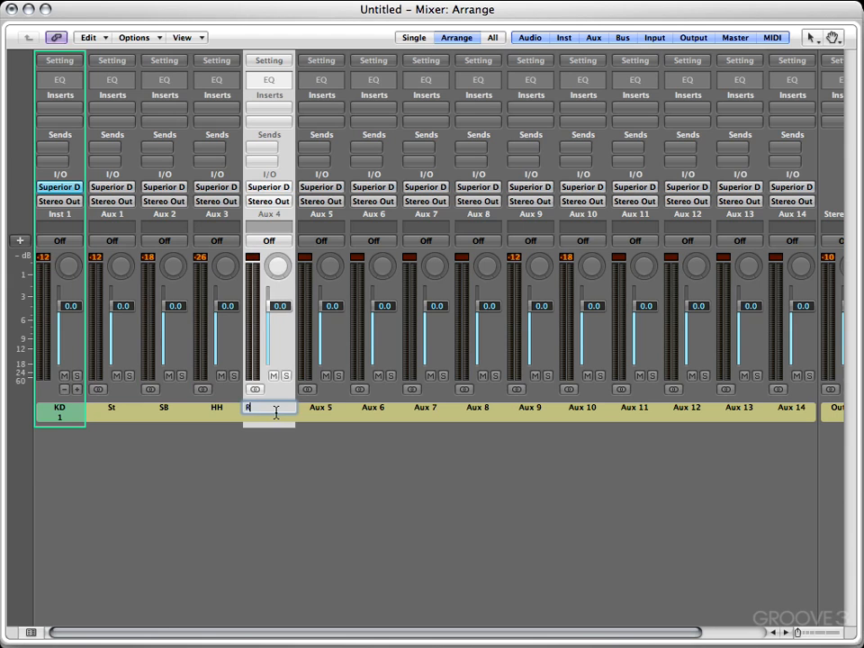
{"action": "double_click", "coordinate": [327, 410]}
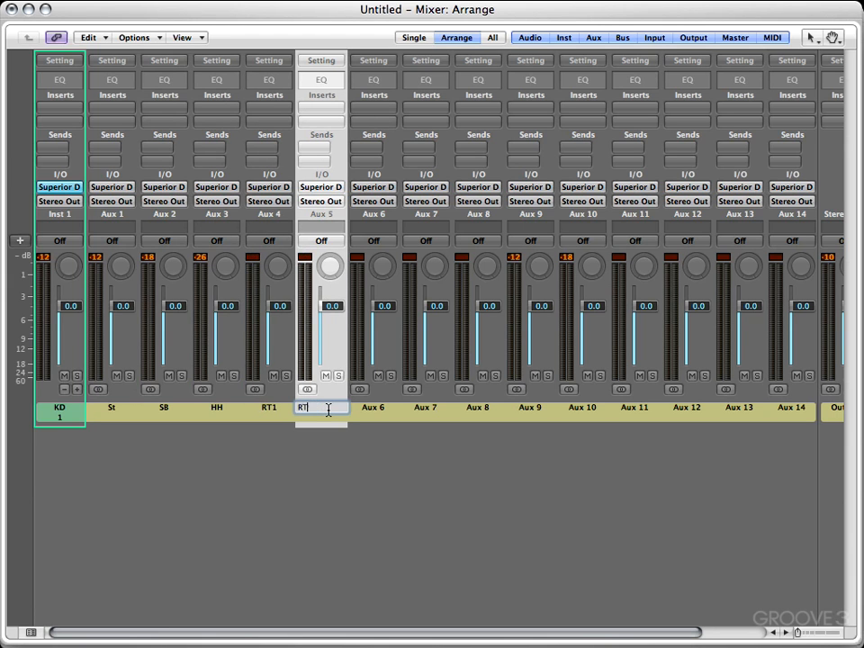
{"action": "key", "text": "Return"}
{"action": "double_click", "coordinate": [376, 410]}
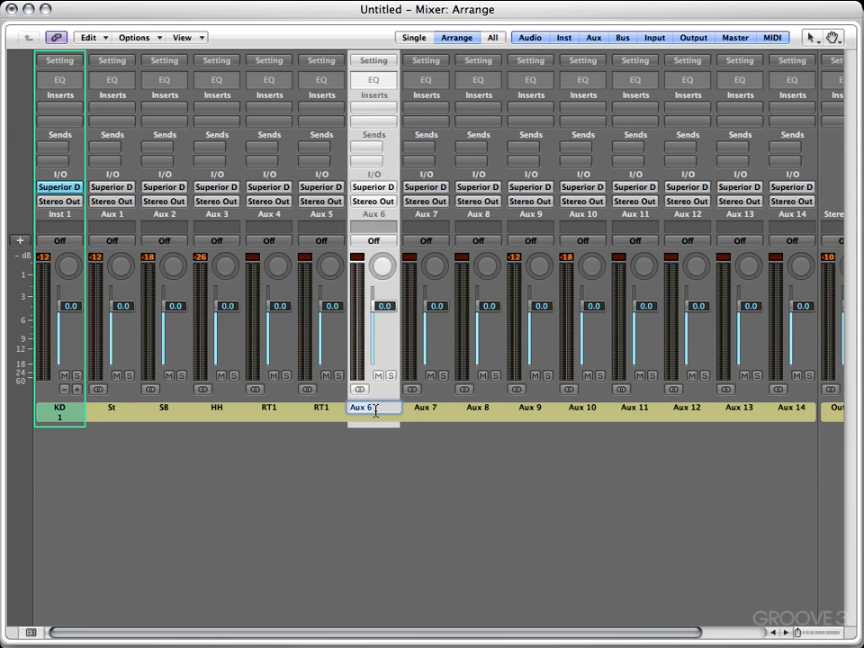
{"action": "double_click", "coordinate": [324, 409]}
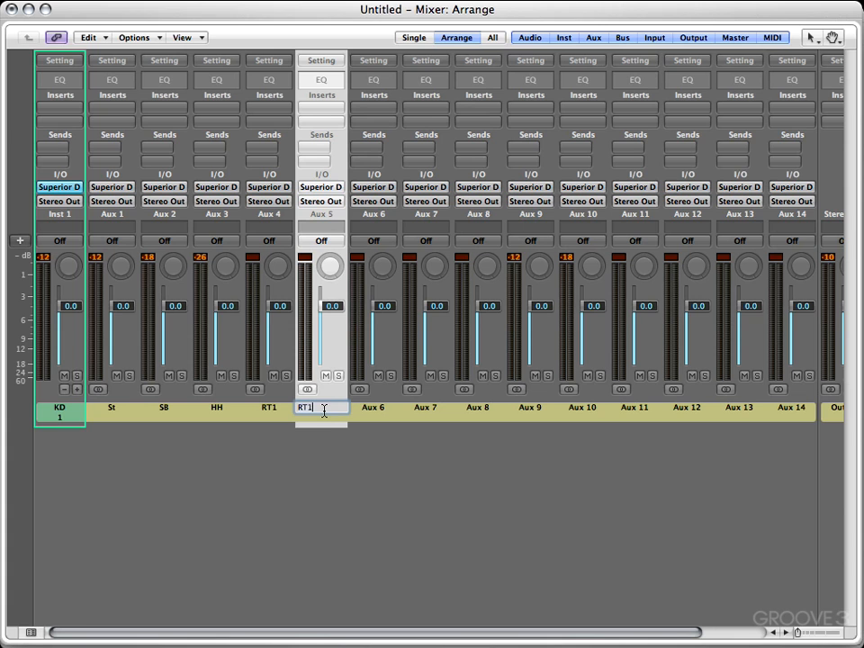
{"action": "key", "text": "Return"}
Rename the channels on Aux 4, Aux 5 and Aux 6 together with the sequential names RT1, RT2 and RT3.
{"action": "left_click", "coordinate": [274, 413]}
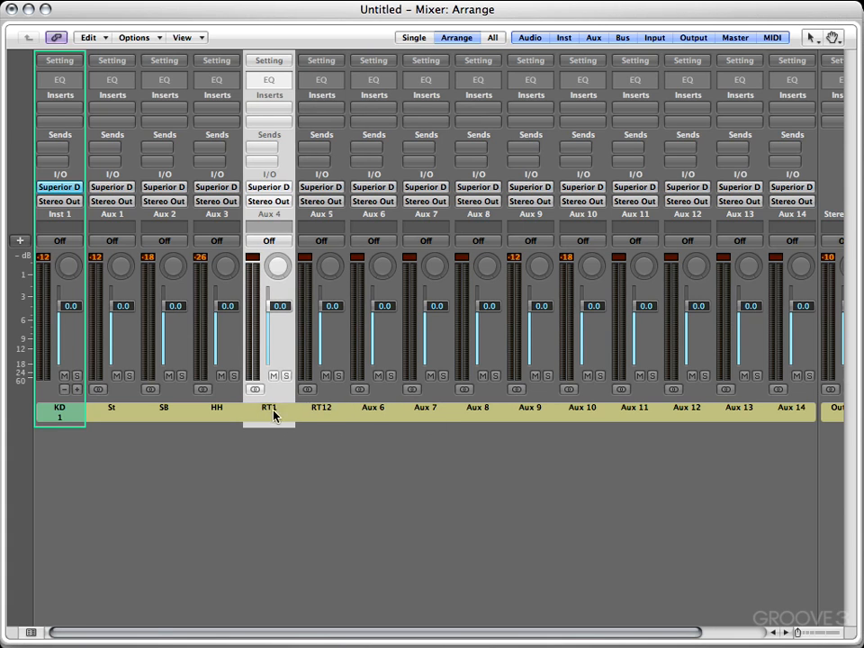
{"action": "left_click_drag", "start_coordinate": [273, 412], "coordinate": [377, 410]}
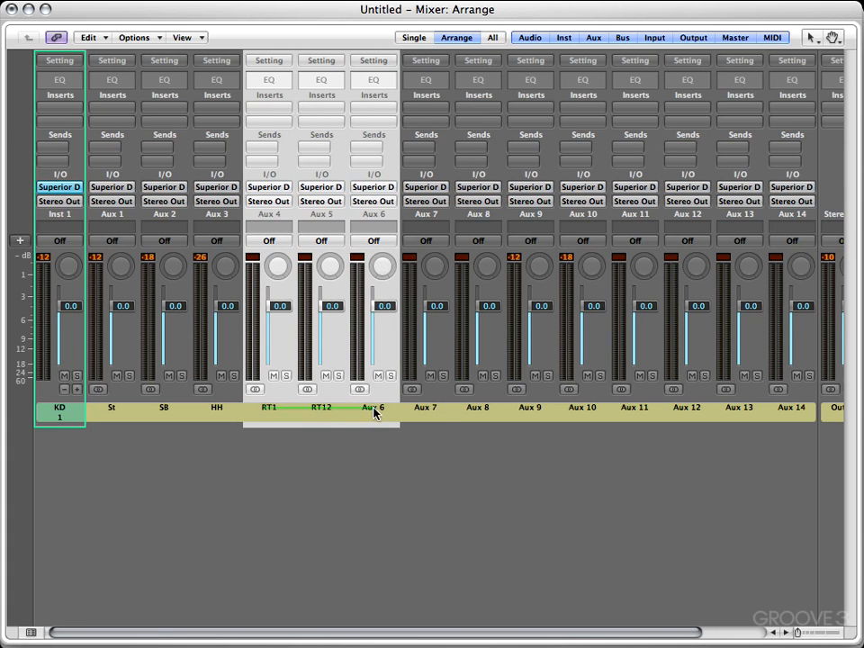
{"action": "double_click", "coordinate": [268, 412]}
{"action": "key", "text": "Return"}
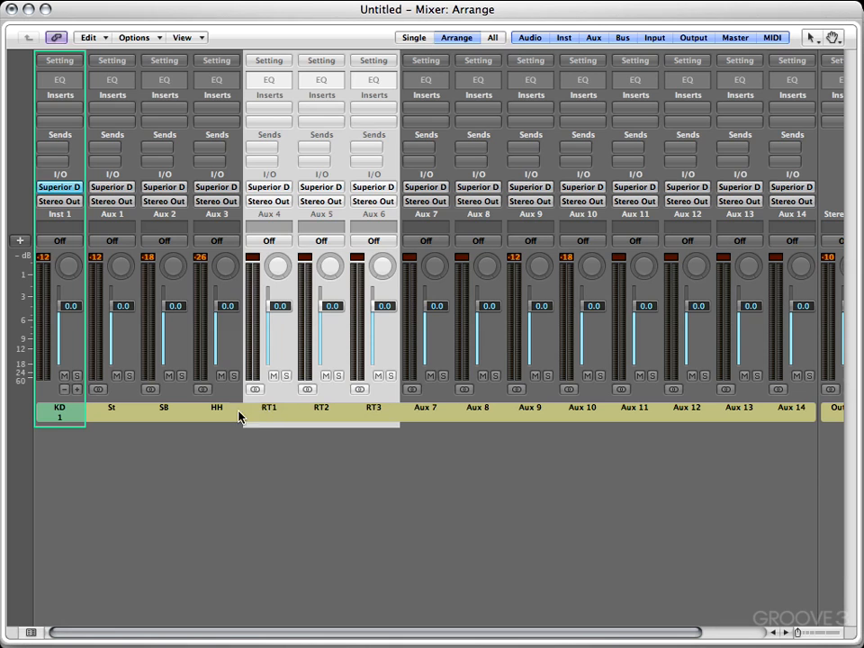
{"action": "left_click", "coordinate": [435, 442]}
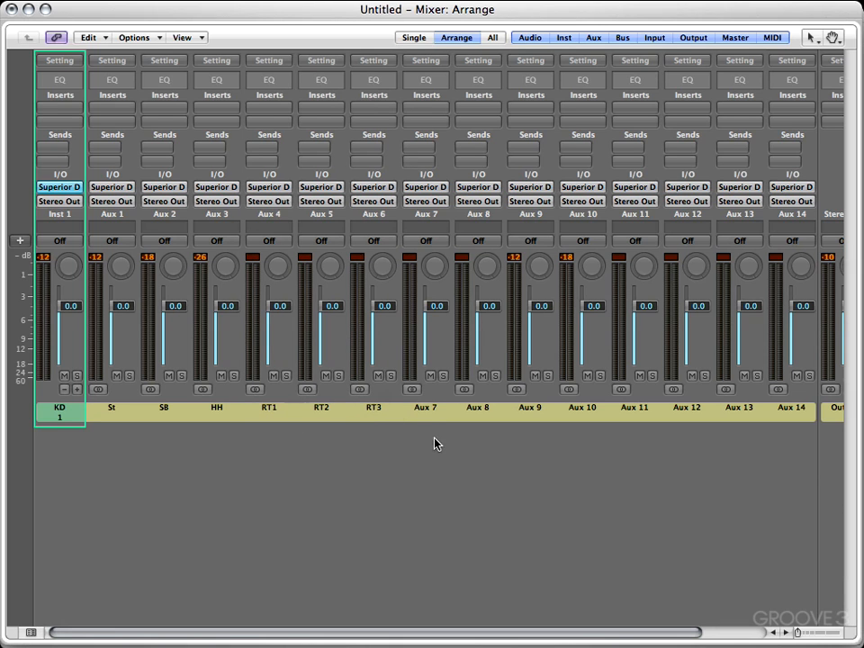
Check the remaining microphone outputs in Superior Drummer's mixer and rename Aux 7 and Aux 8 together as FT1 and FT2.
{"action": "left_click", "coordinate": [78, 191]}
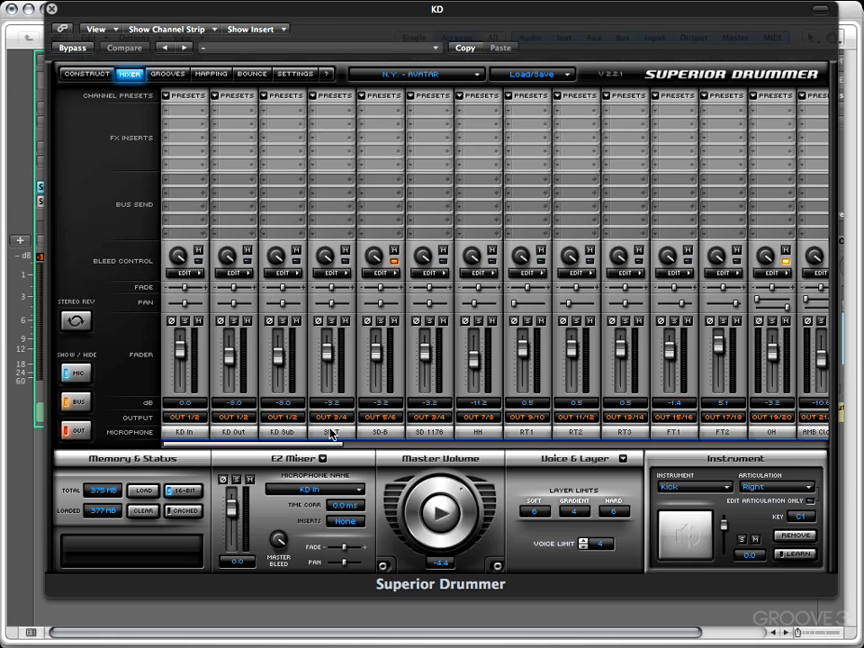
{"action": "left_click_drag", "start_coordinate": [290, 447], "coordinate": [341, 445]}
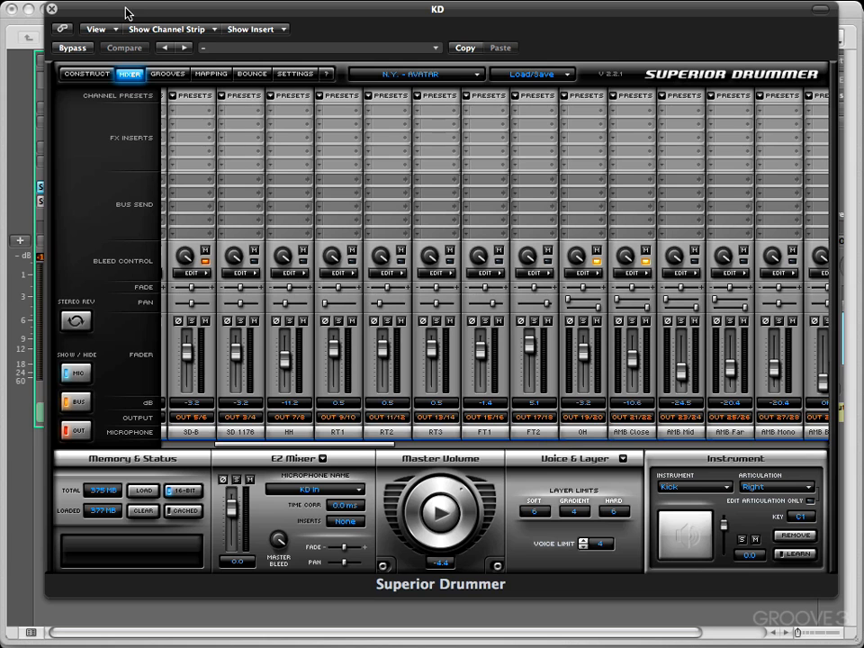
{"action": "left_click", "coordinate": [53, 11]}
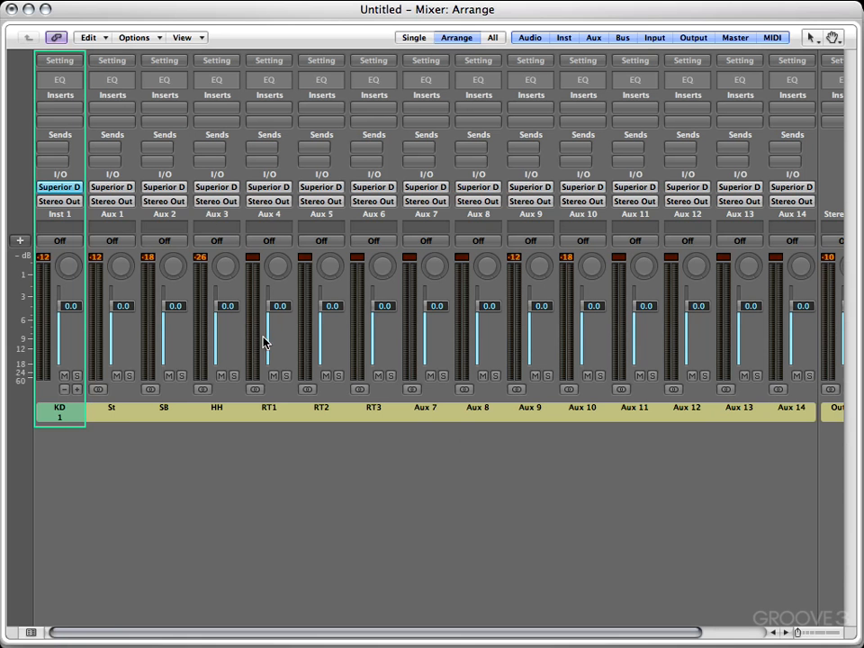
{"action": "left_click", "coordinate": [417, 415]}
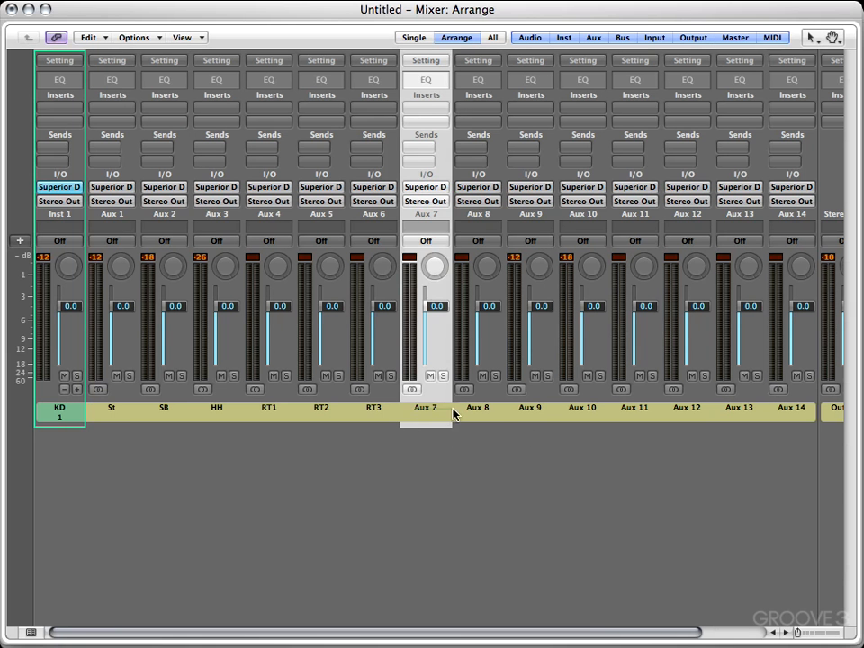
{"action": "left_click", "coordinate": [472, 413], "text": "shift"}
{"action": "double_click", "coordinate": [422, 409]}
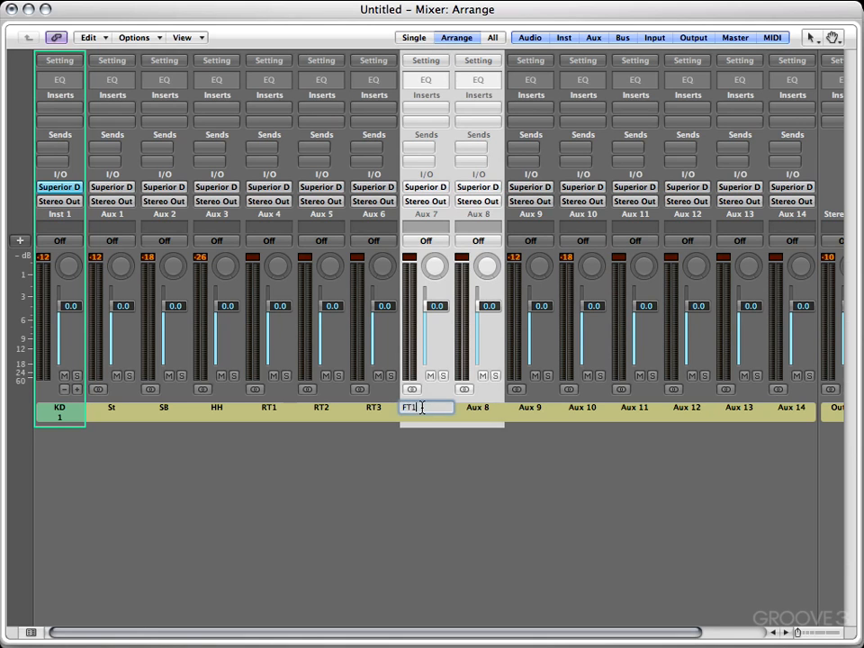
{"action": "type", "text": "FT1"}
{"action": "key", "text": "Return"}
Rename the Aux 9 channel as OH and the Aux 10 channel as AMB Close.
{"action": "left_click", "coordinate": [532, 411]}
{"action": "double_click", "coordinate": [532, 412]}
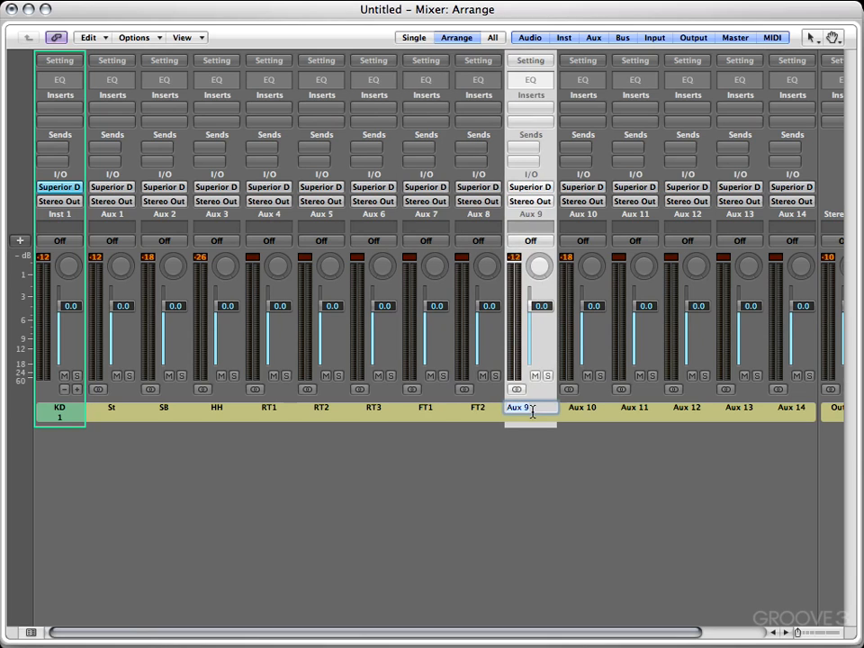
{"action": "type", "text": "OH"}
{"action": "key", "text": "Return"}
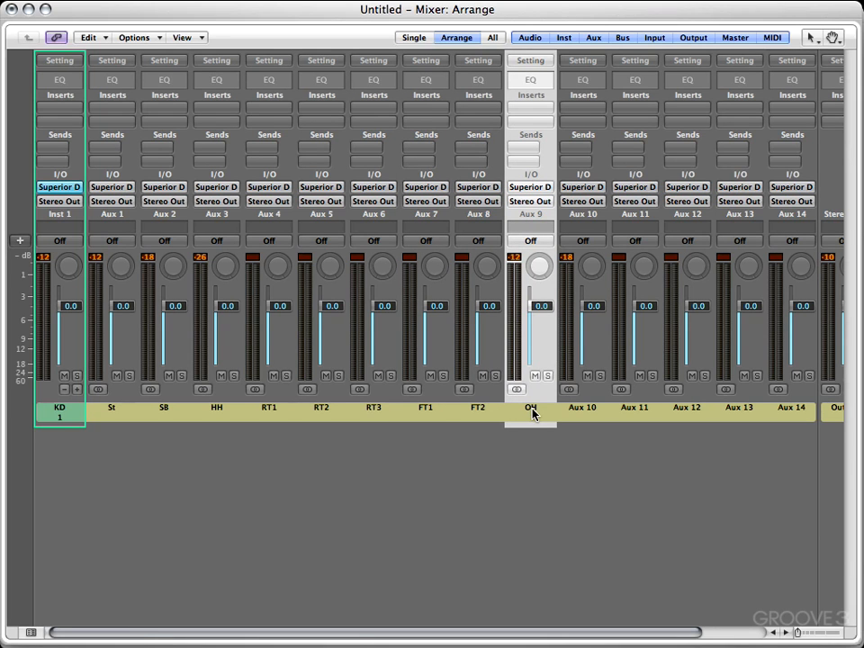
{"action": "double_click", "coordinate": [579, 411]}
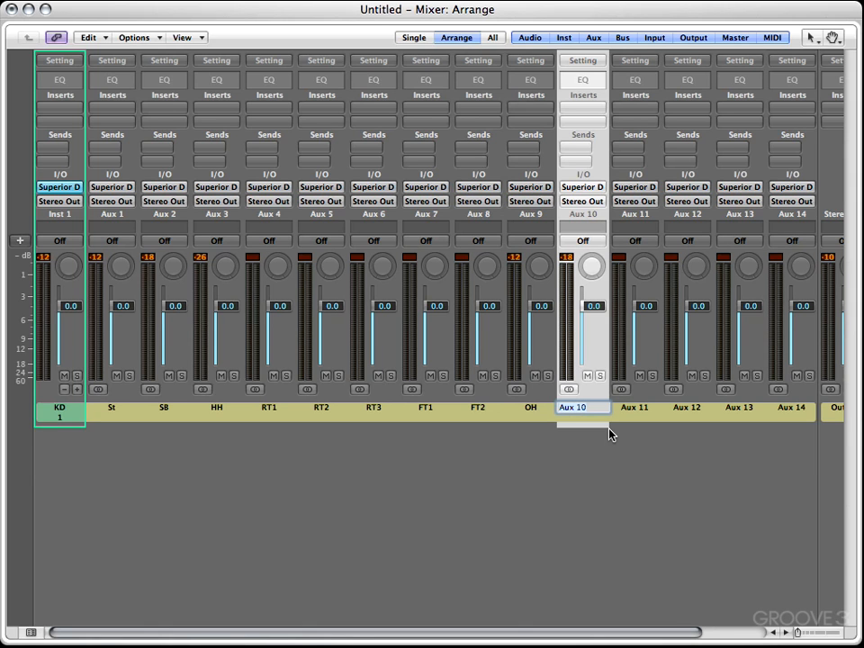
{"action": "type", "text": "AMB"}
{"action": "key", "text": "Return"}
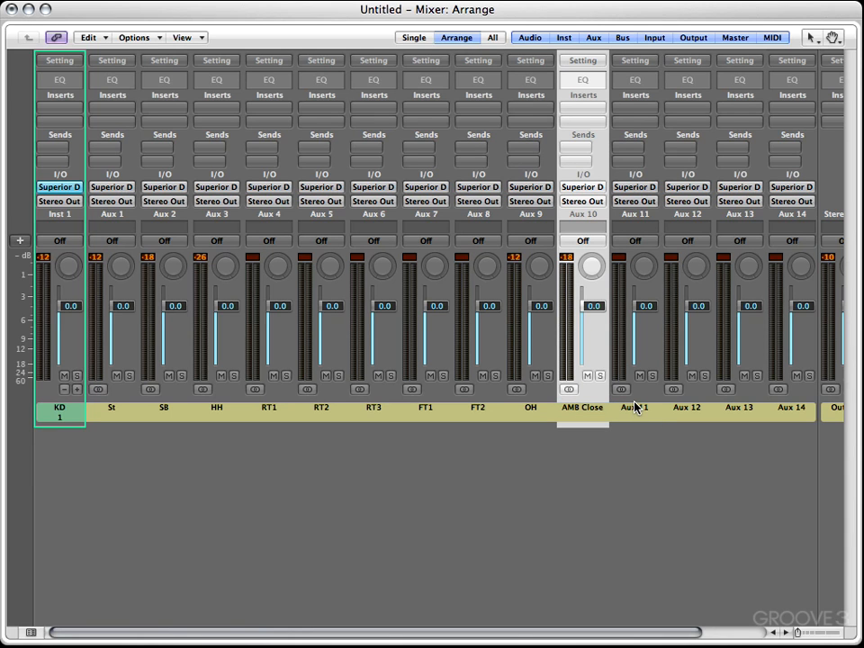
Rename the Aux 11 channel as AMB Far and correct its name to AMB Mid.
{"action": "double_click", "coordinate": [634, 407]}
{"action": "type", "text": "AMB Far"}
{"action": "key", "text": "Return"}
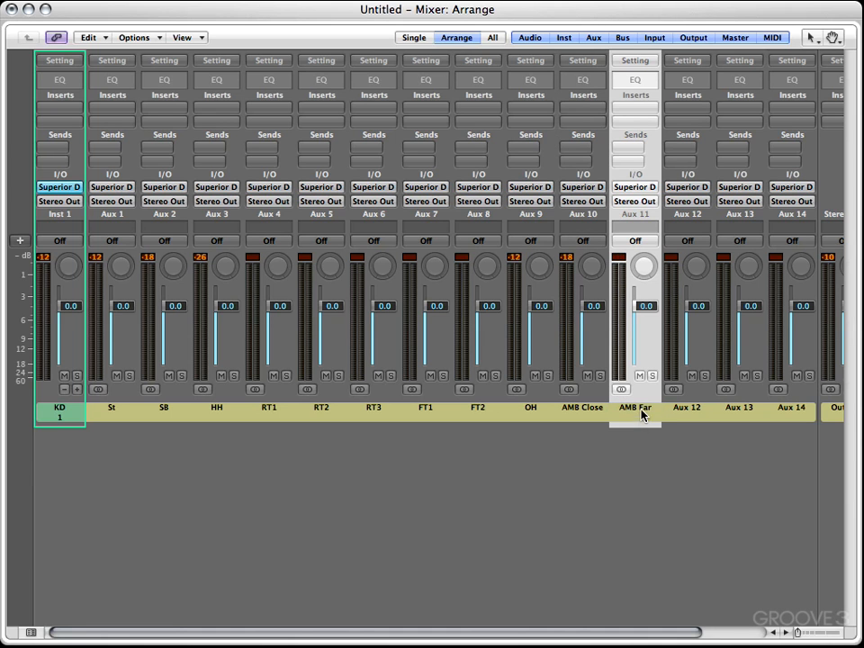
{"action": "double_click", "coordinate": [642, 411]}
{"action": "key", "text": "Right"}
{"action": "key", "text": "BackSpace"}
{"action": "key", "text": "BackSpace"}
{"action": "type", "text": "Mid"}
Rename the Aux 12 channel as AMB Far.
{"action": "left_click", "coordinate": [687, 411]}
{"action": "double_click", "coordinate": [688, 409]}
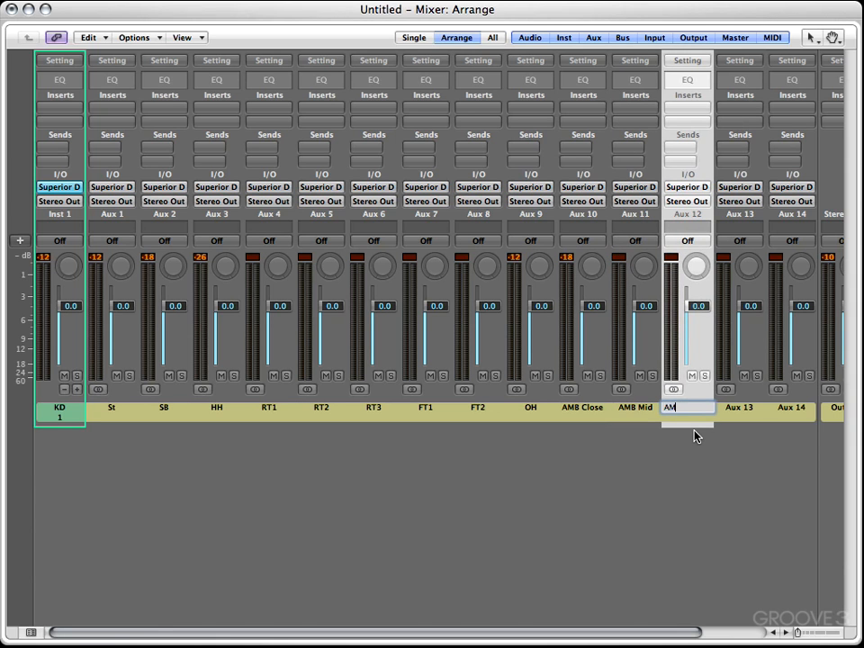
{"action": "type", "text": "AMB Far"}
{"action": "key", "text": "Return"}
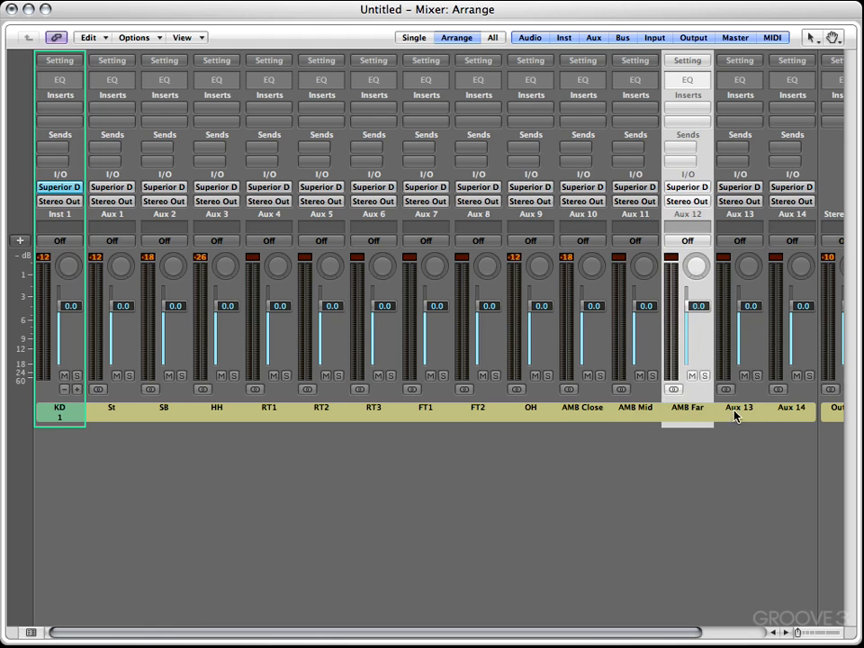
Rename the Aux 13 channel as AMB mono.
{"action": "double_click", "coordinate": [734, 411]}
{"action": "type", "text": "AMB"}
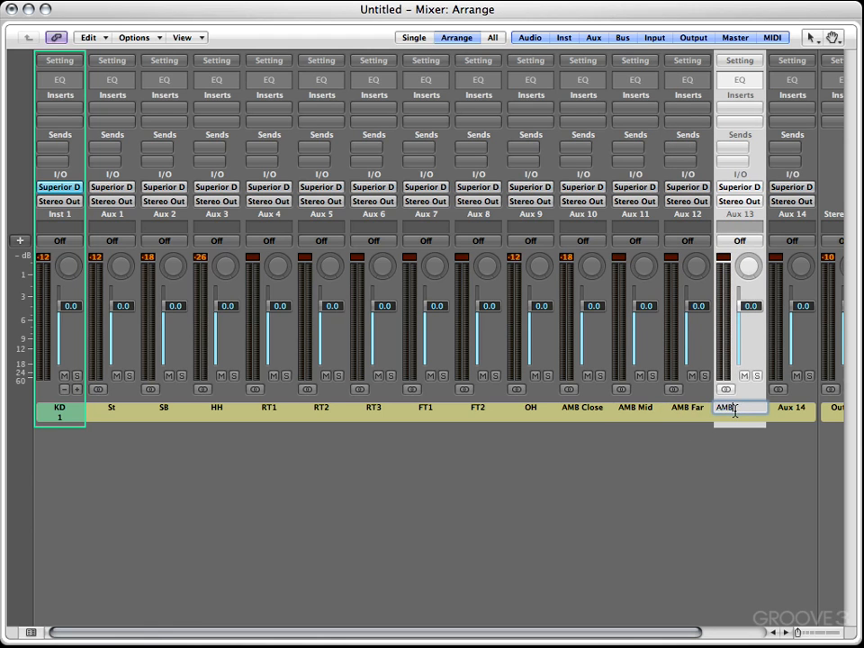
{"action": "type", "text": " mono"}
{"action": "key", "text": "Return"}
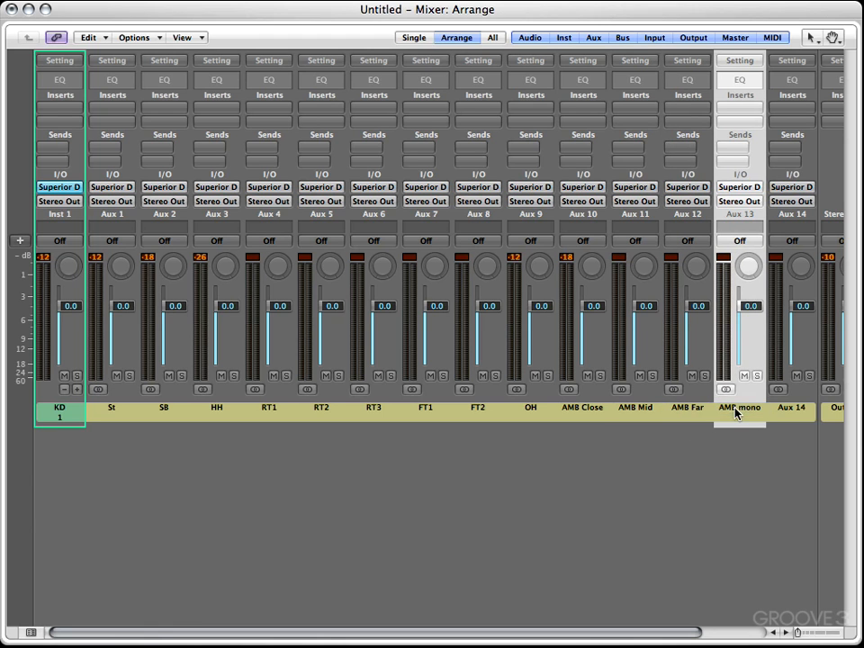
Rename the Aux 14 channel as Amb Bulle and select it together with the AMB mono and AMB Far channels.
{"action": "double_click", "coordinate": [792, 410]}
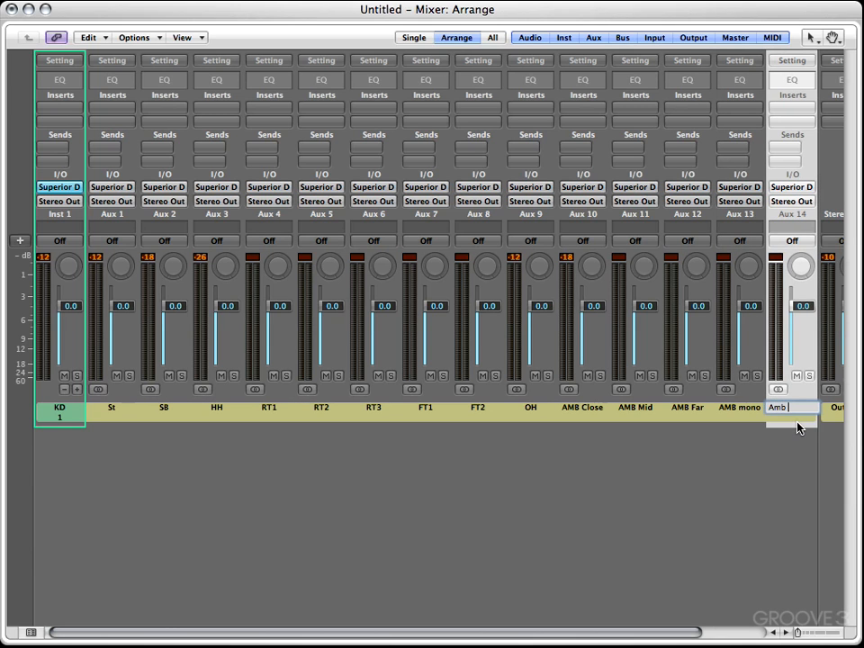
{"action": "type", "text": "Amb Bulle"}
{"action": "key", "text": "Return"}
{"action": "left_click_drag", "start_coordinate": [666, 633], "coordinate": [732, 633]}
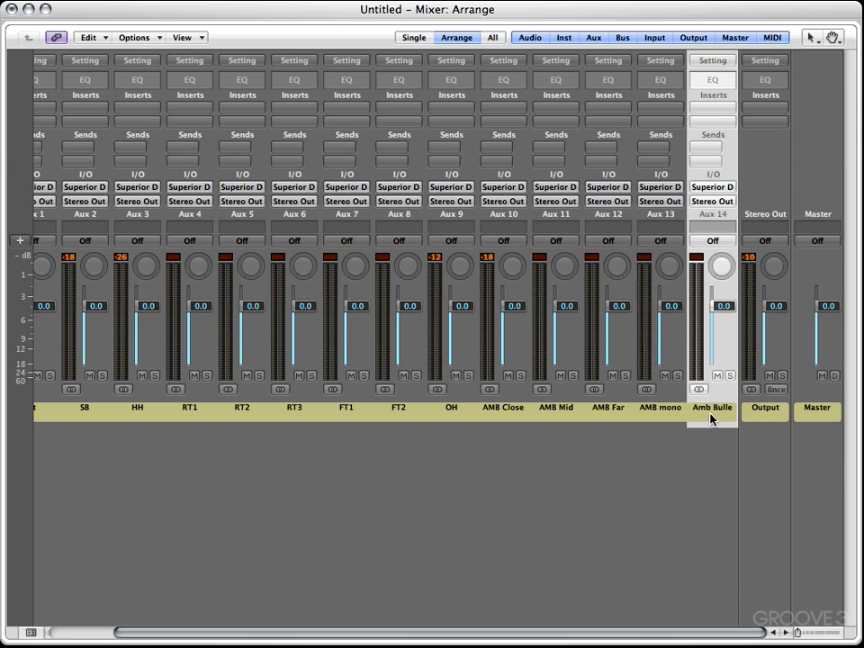
{"action": "left_click_drag", "start_coordinate": [704, 416], "coordinate": [609, 410]}
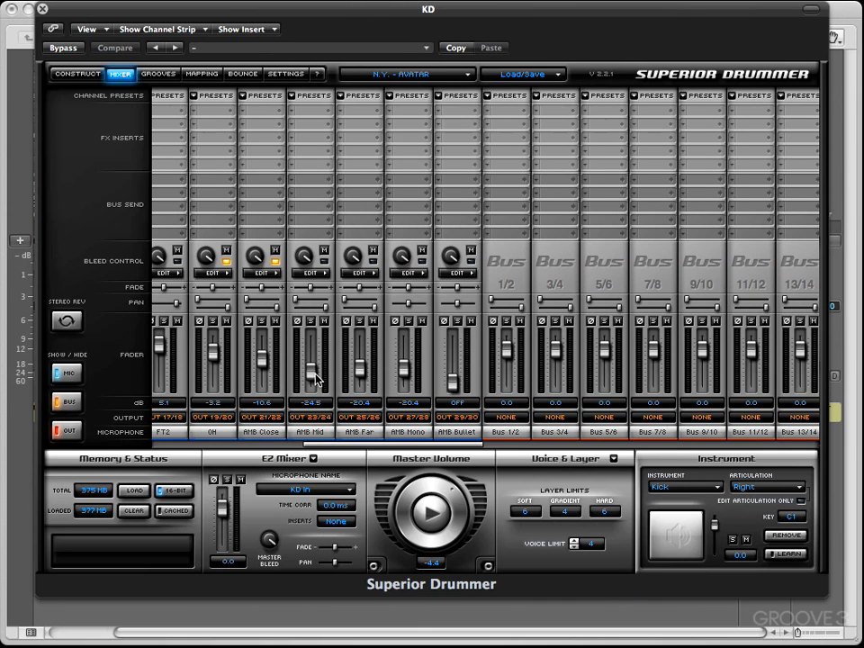
Raise Superior Drummer's AMB Mid, AMB Far, AMB Mono and AMB Bullet faders to about -10.2, -11.1, -5.5 and -2.8 dB.
{"action": "left_click_drag", "start_coordinate": [312, 376], "coordinate": [309, 356]}
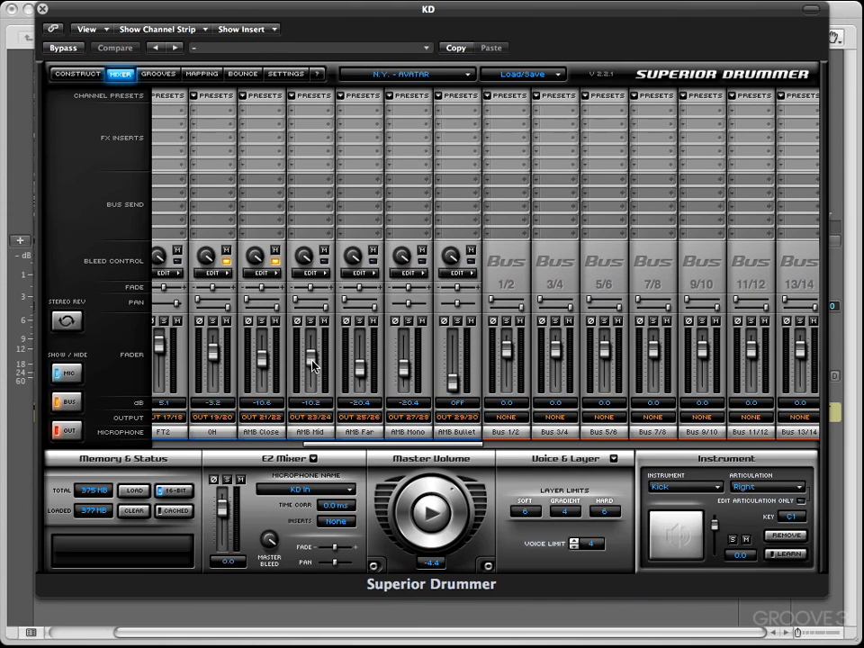
{"action": "left_click_drag", "start_coordinate": [360, 368], "coordinate": [405, 362]}
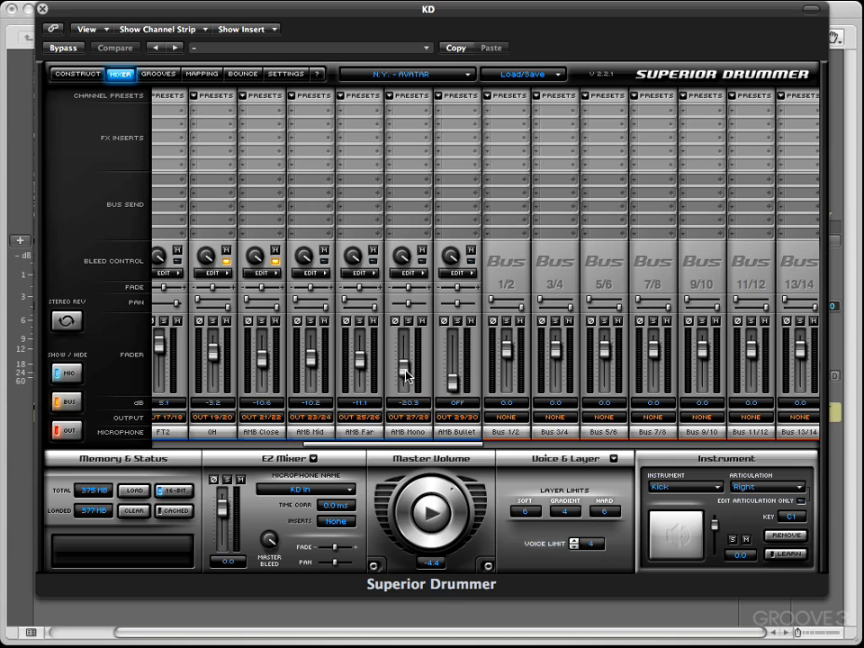
{"action": "left_click_drag", "start_coordinate": [453, 380], "coordinate": [456, 355]}
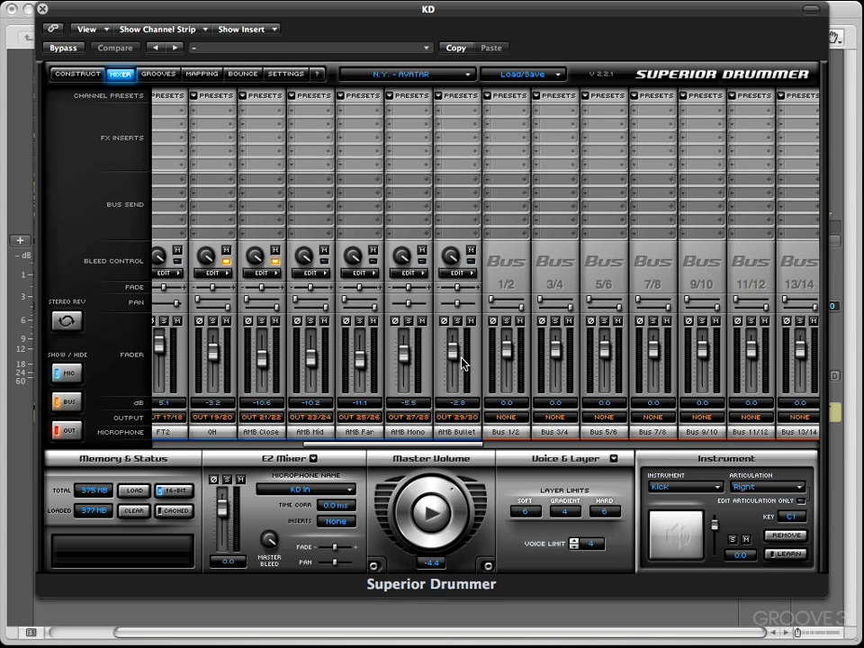
Enable bleed from all instruments on the AMB Mid and AMB Far microphones.
{"action": "left_click", "coordinate": [317, 274]}
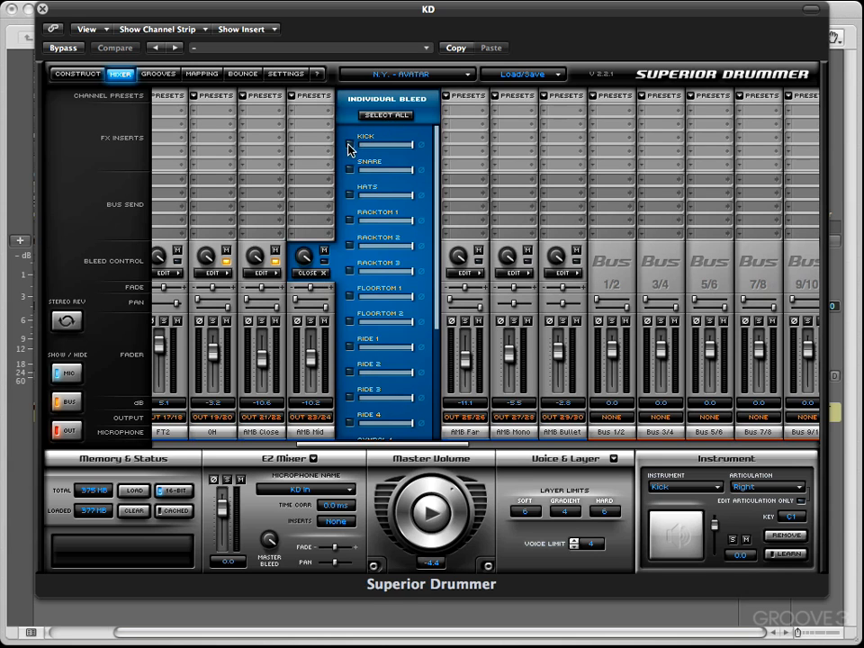
{"action": "left_click", "coordinate": [315, 274]}
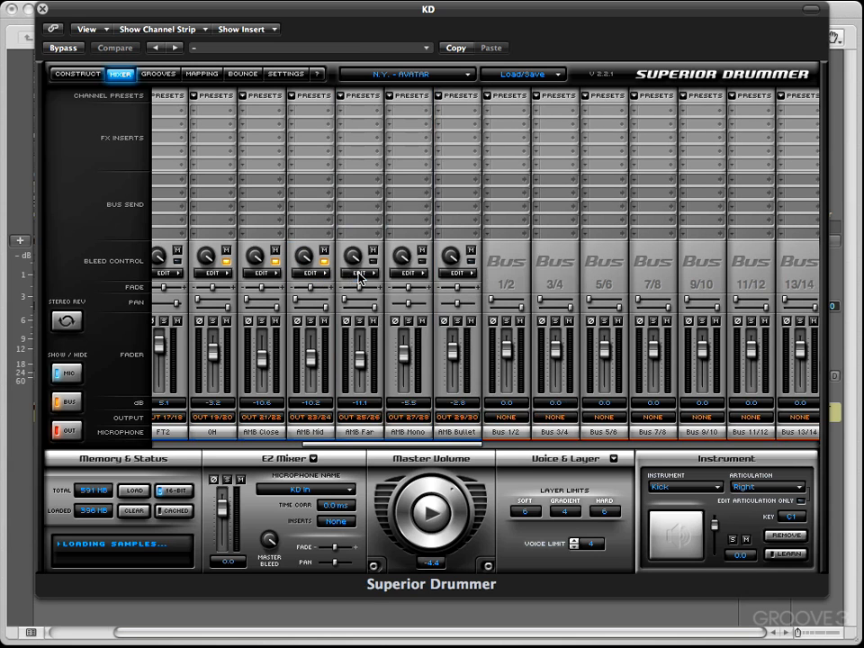
{"action": "left_click", "coordinate": [360, 273]}
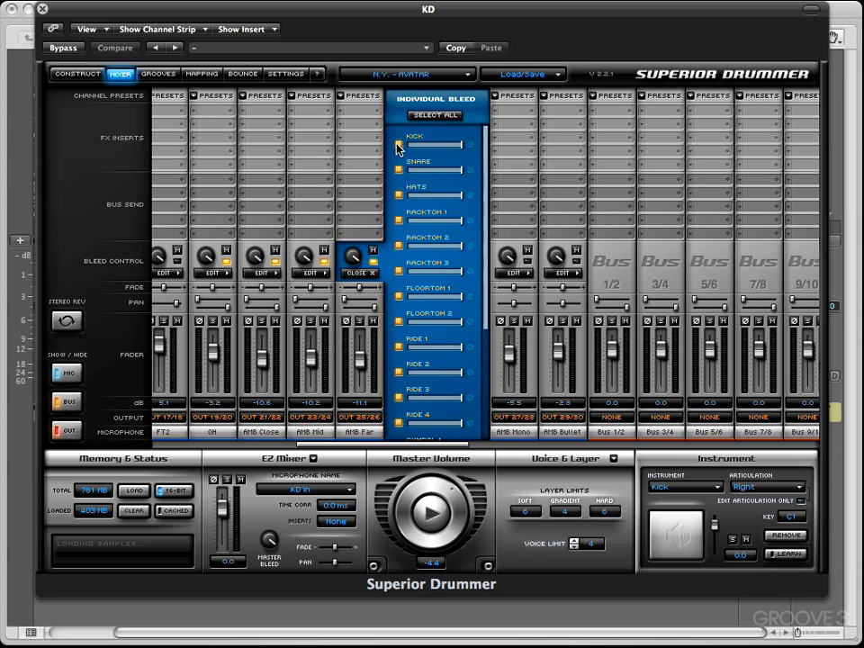
{"action": "left_click", "coordinate": [360, 273]}
Enable bleed from all instruments on the AMB Mono and AMB Bullet microphones.
{"action": "left_click", "coordinate": [419, 276]}
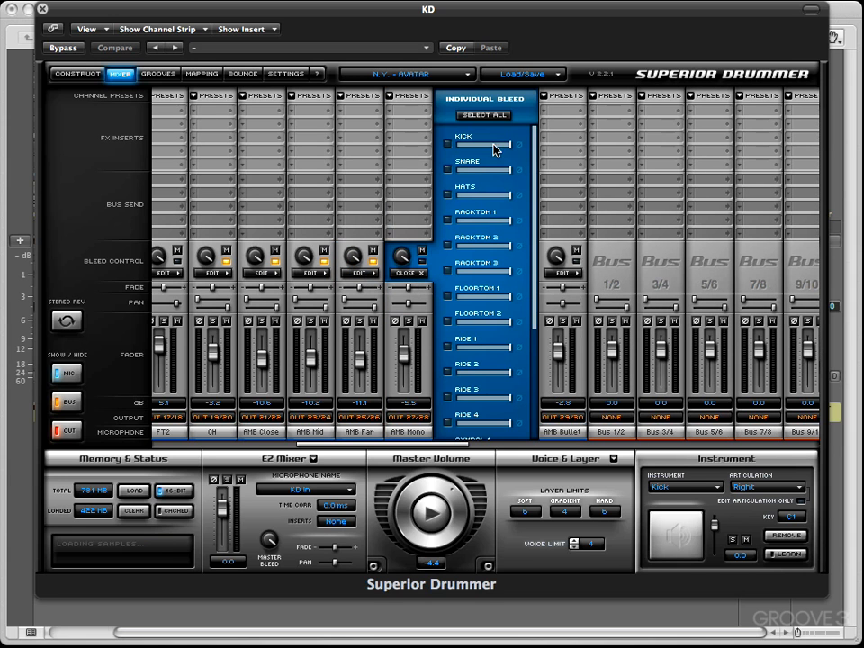
{"action": "left_click", "coordinate": [448, 144], "text": "alt"}
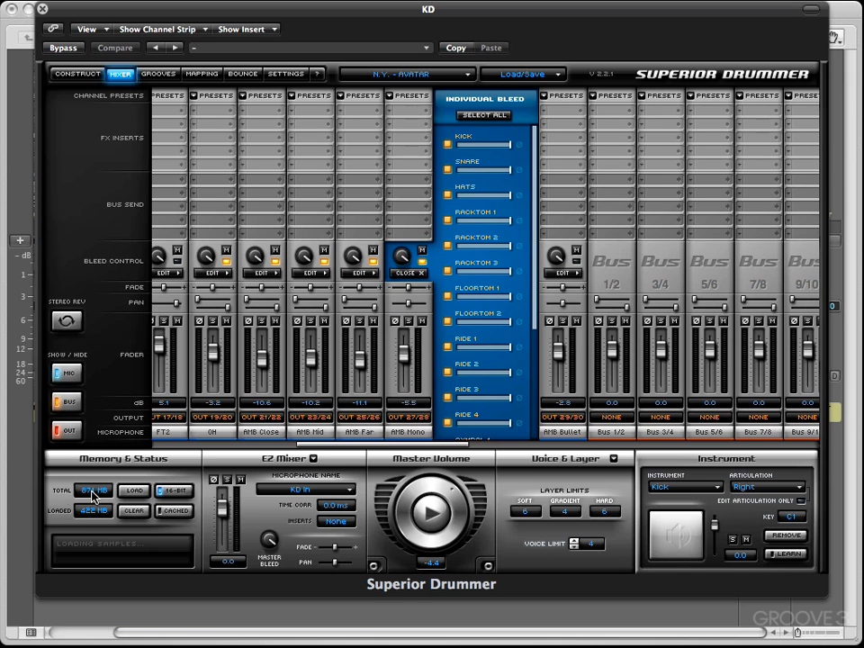
{"action": "left_click", "coordinate": [409, 273]}
{"action": "left_click", "coordinate": [463, 273]}
{"action": "left_click", "coordinate": [541, 113]}
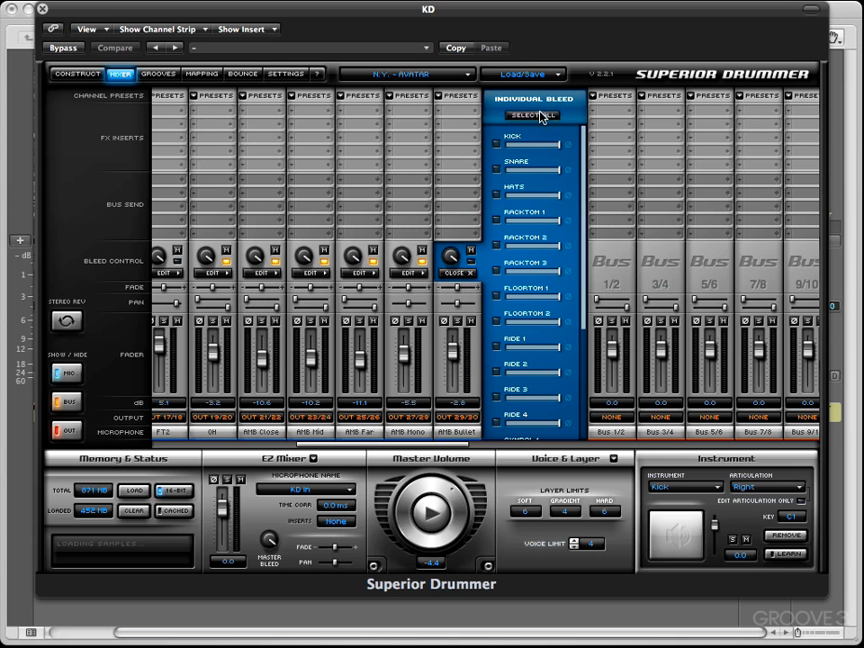
{"action": "left_click", "coordinate": [467, 272]}
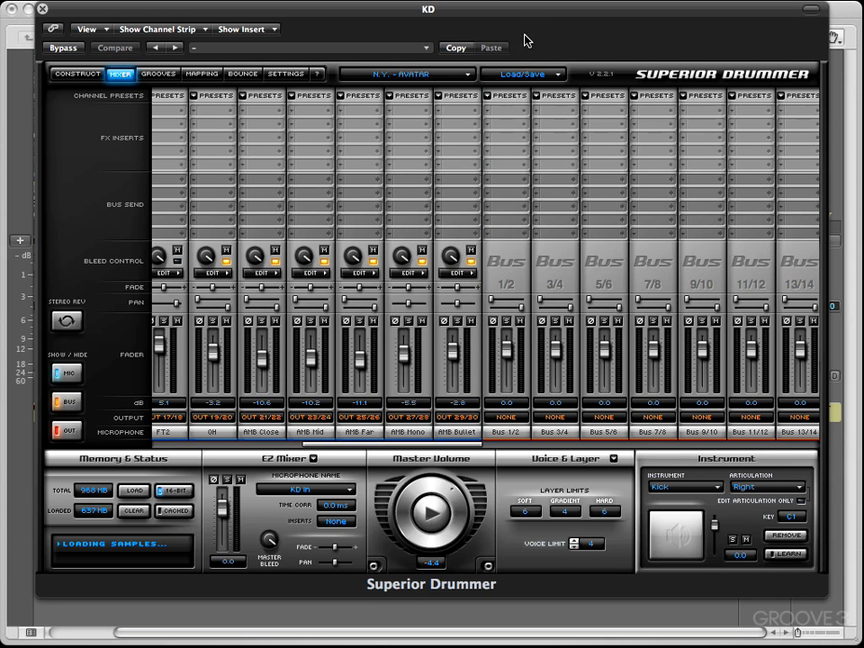
With the plug-in window moved aside, solo the Amb Bulle, AMB mono and AMB Far channels and set their faders to +1.0, -2.5 and -2.2 dB.
{"action": "left_click_drag", "start_coordinate": [516, 19], "coordinate": [863, 25]}
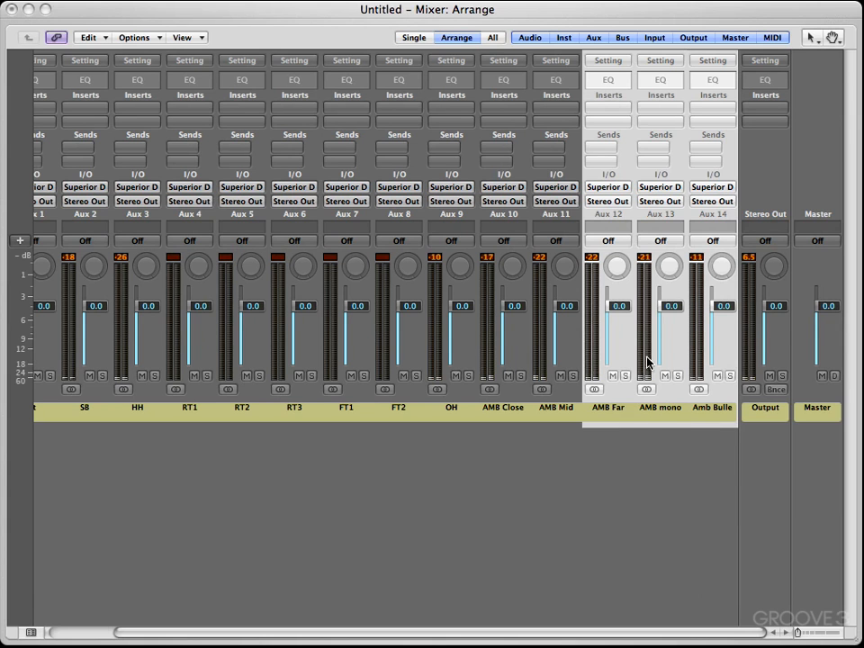
{"action": "left_click", "coordinate": [689, 470]}
{"action": "left_click", "coordinate": [731, 377]}
{"action": "left_click_drag", "start_coordinate": [729, 321], "coordinate": [682, 313]}
{"action": "left_click", "coordinate": [678, 375]}
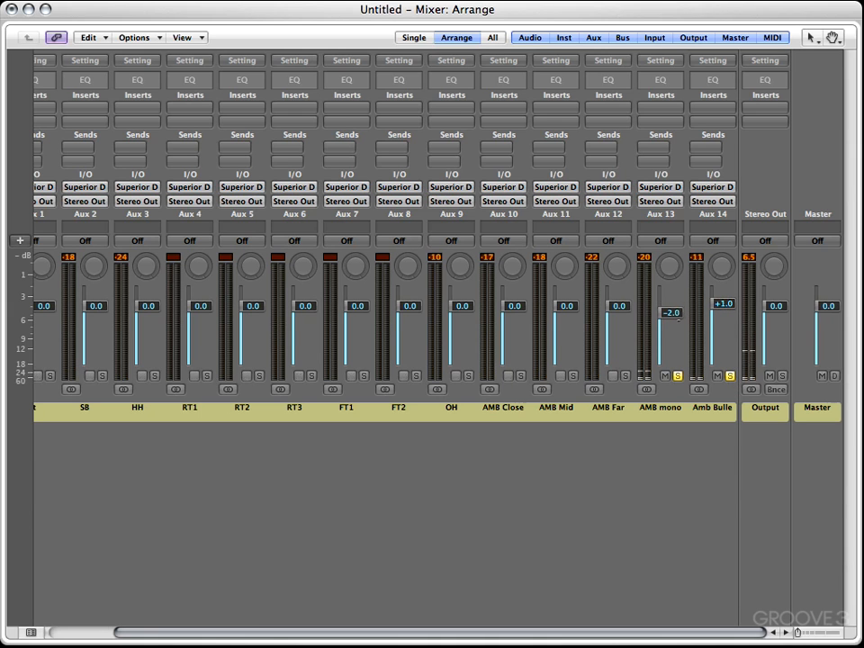
{"action": "left_click", "coordinate": [627, 376]}
{"action": "left_click_drag", "start_coordinate": [624, 319], "coordinate": [623, 320]}
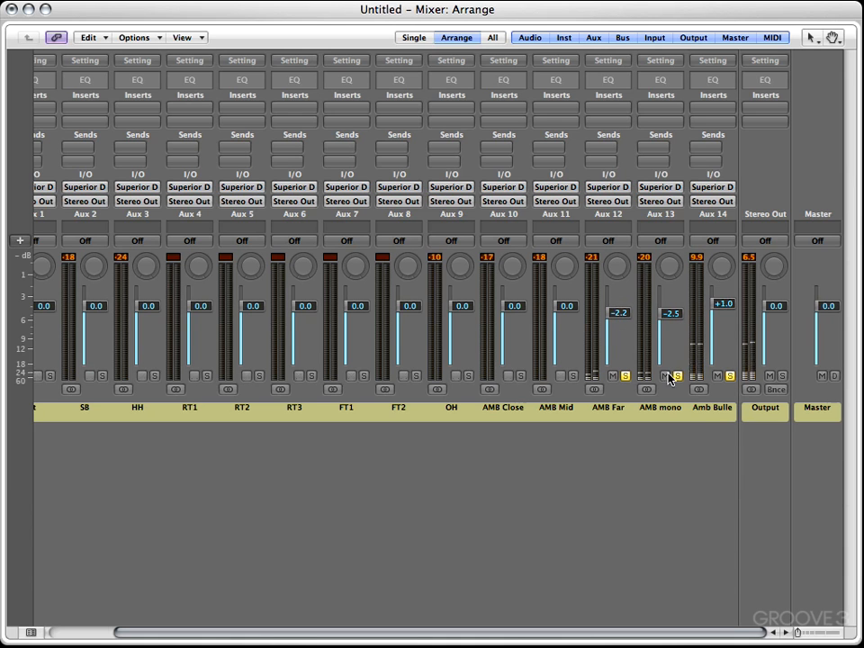